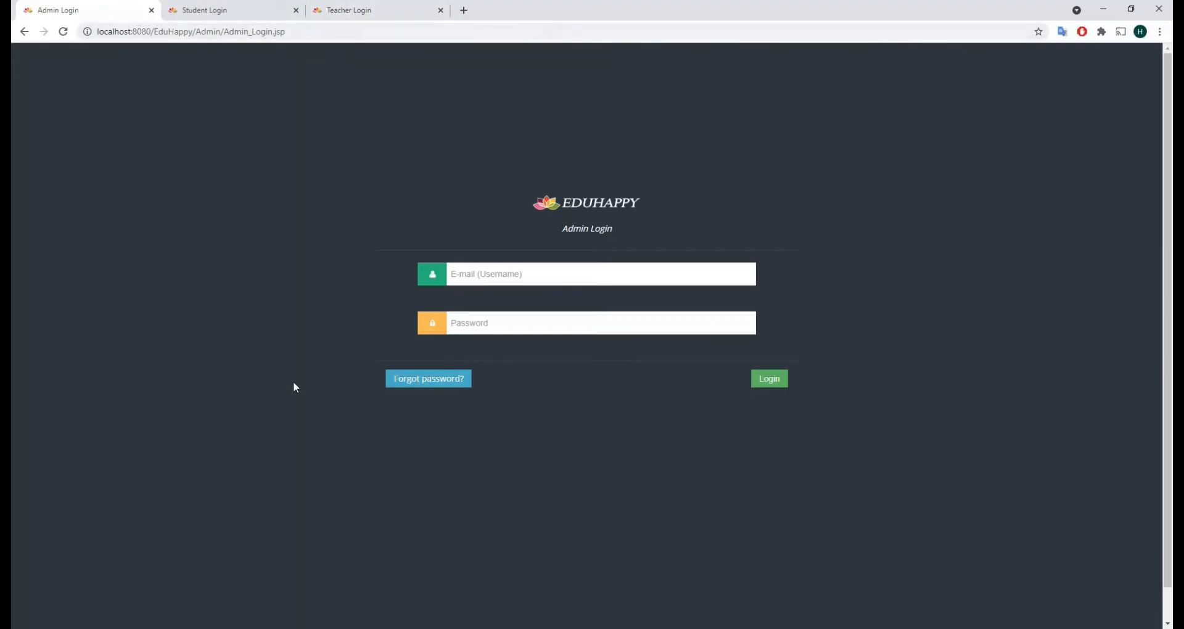
# Log in to EduHappy with the administrator username and password
pyautogui.click(463, 273)
pyautogui.write('admin2021')
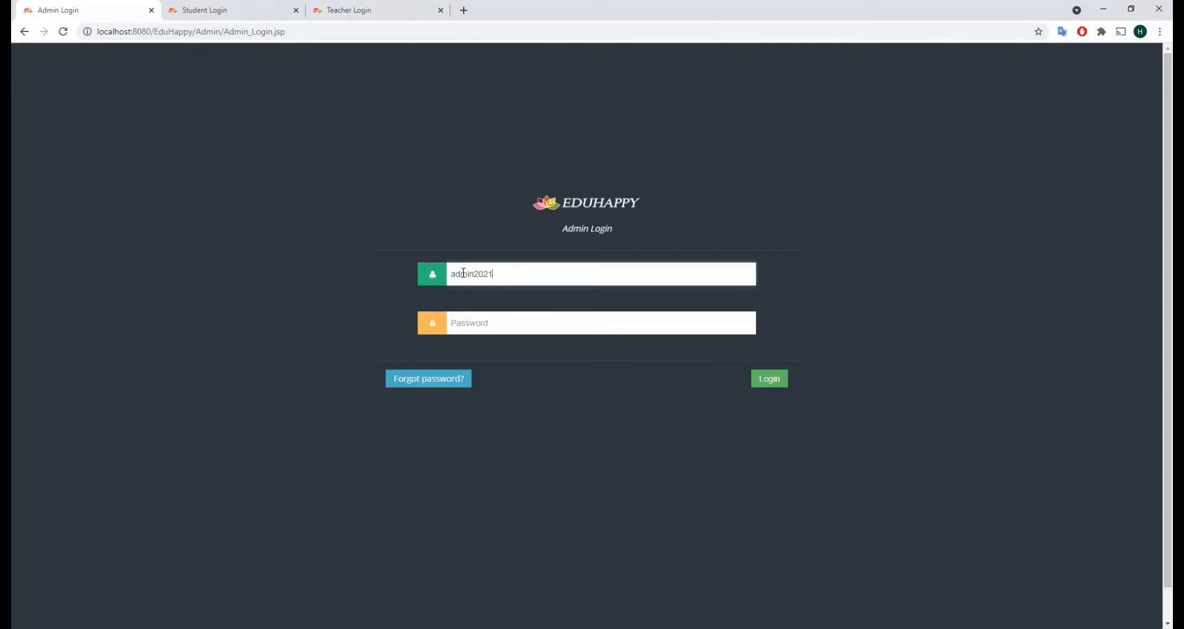
pyautogui.press('Tab')
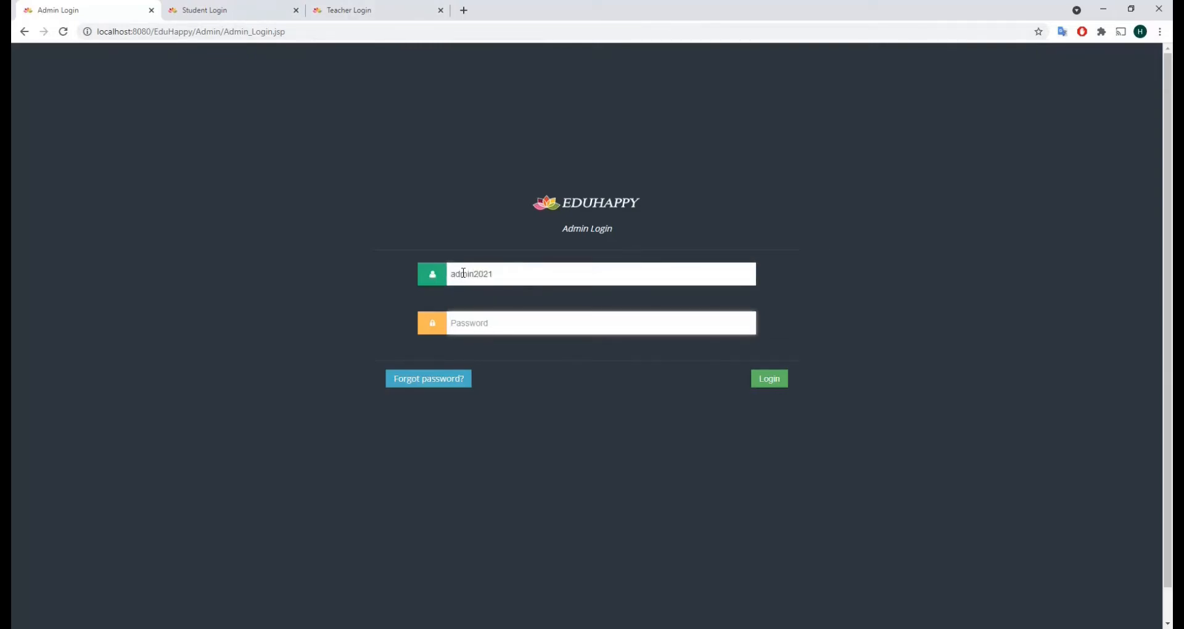
pyautogui.write('********')
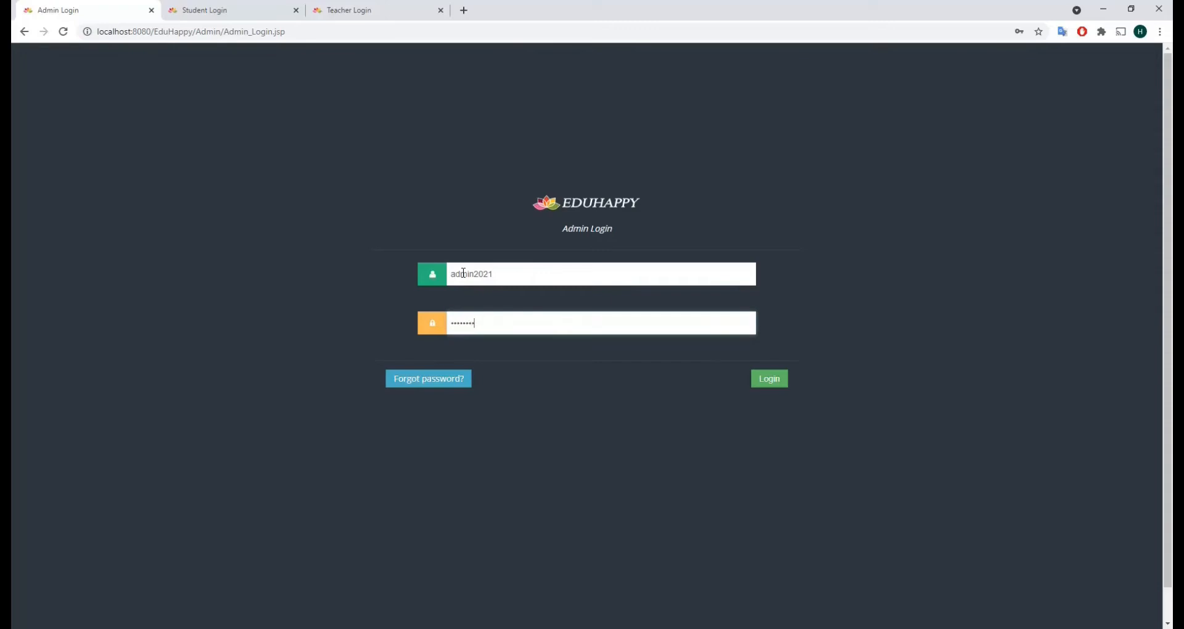
pyautogui.press('Return')
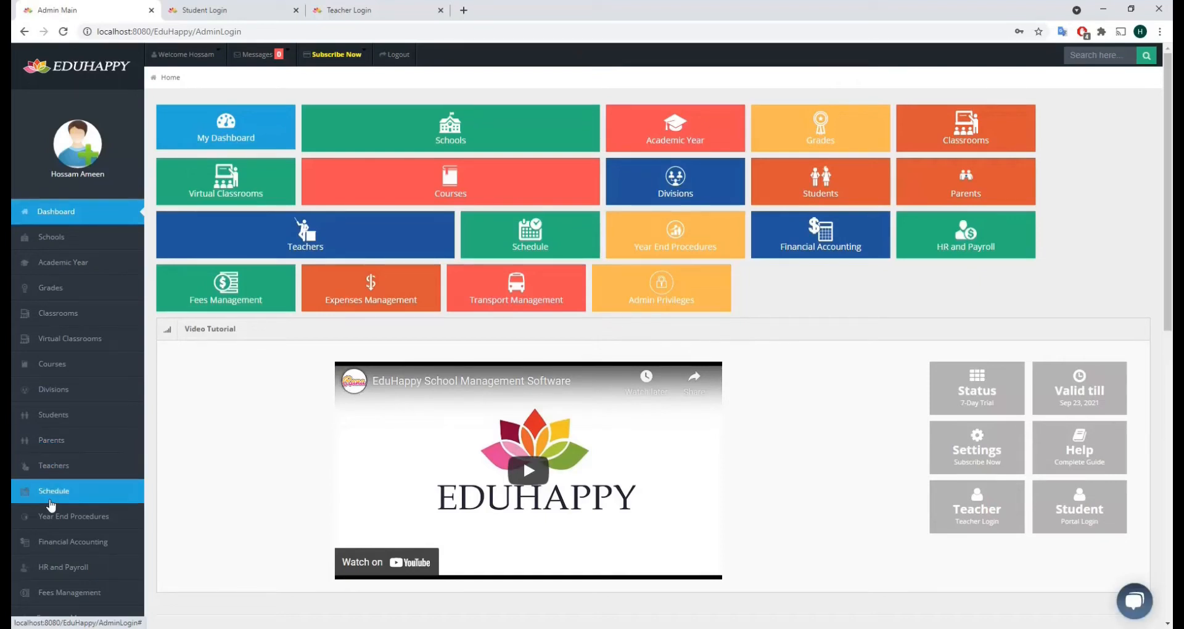
pyautogui.click(50, 499)
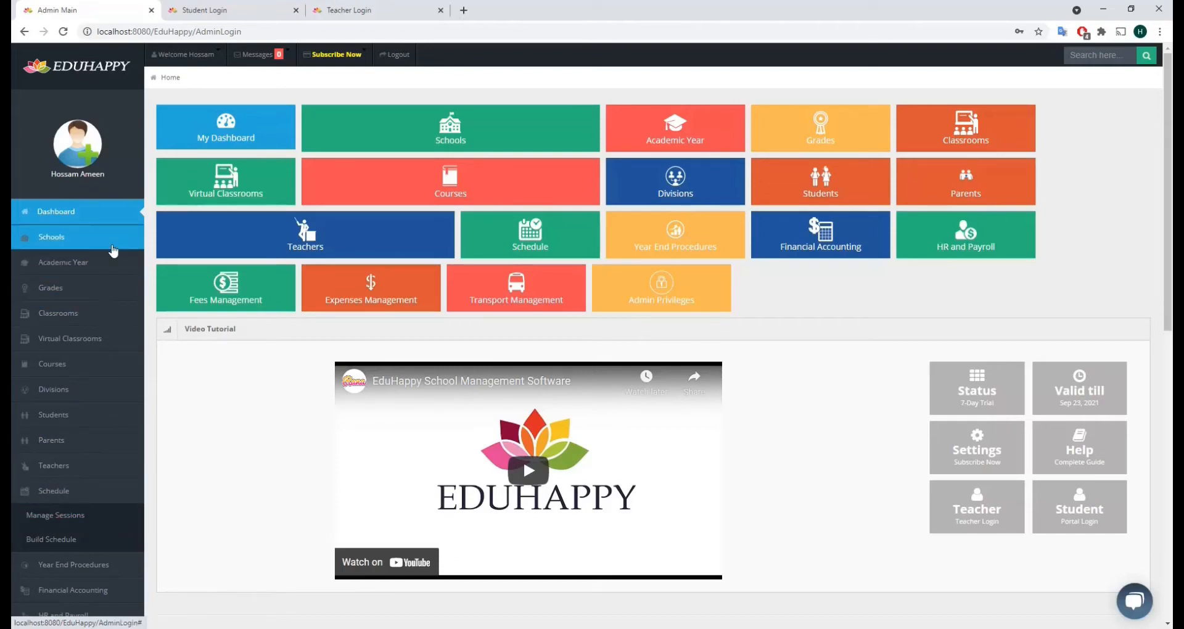
pyautogui.click(110, 245)
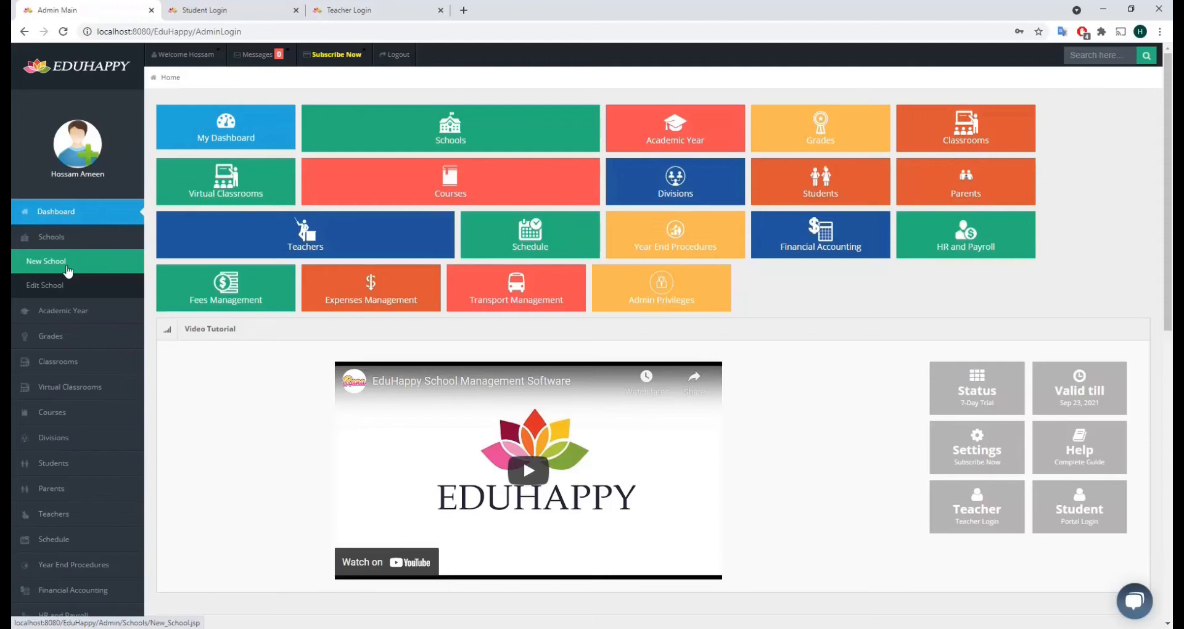
pyautogui.click(61, 311)
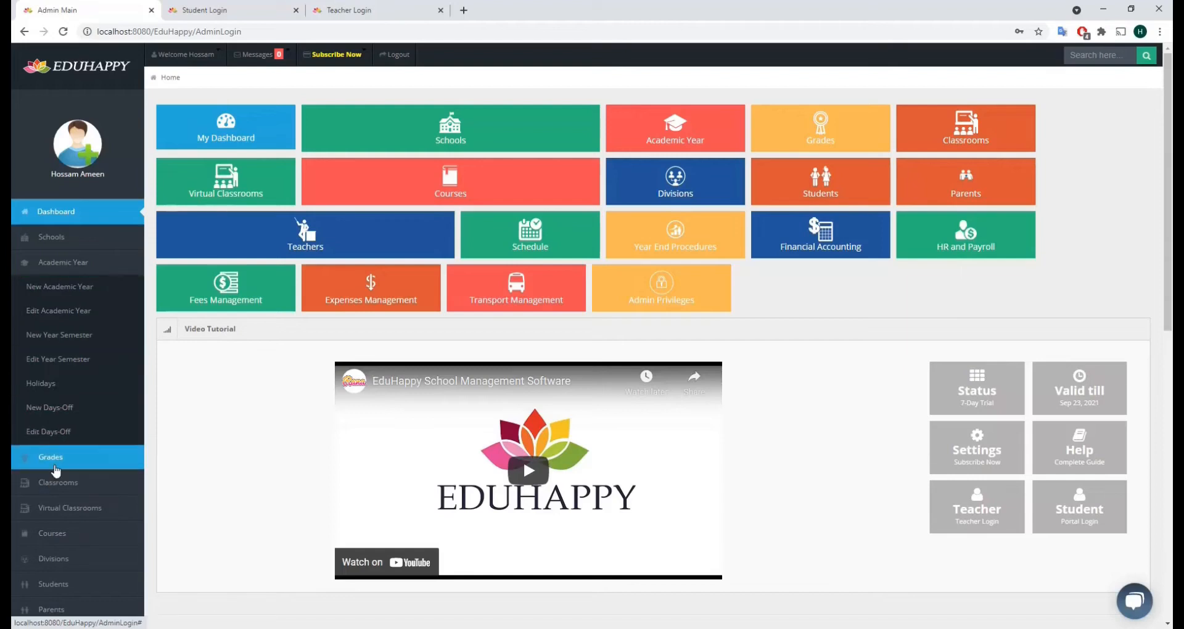
pyautogui.click(37, 458)
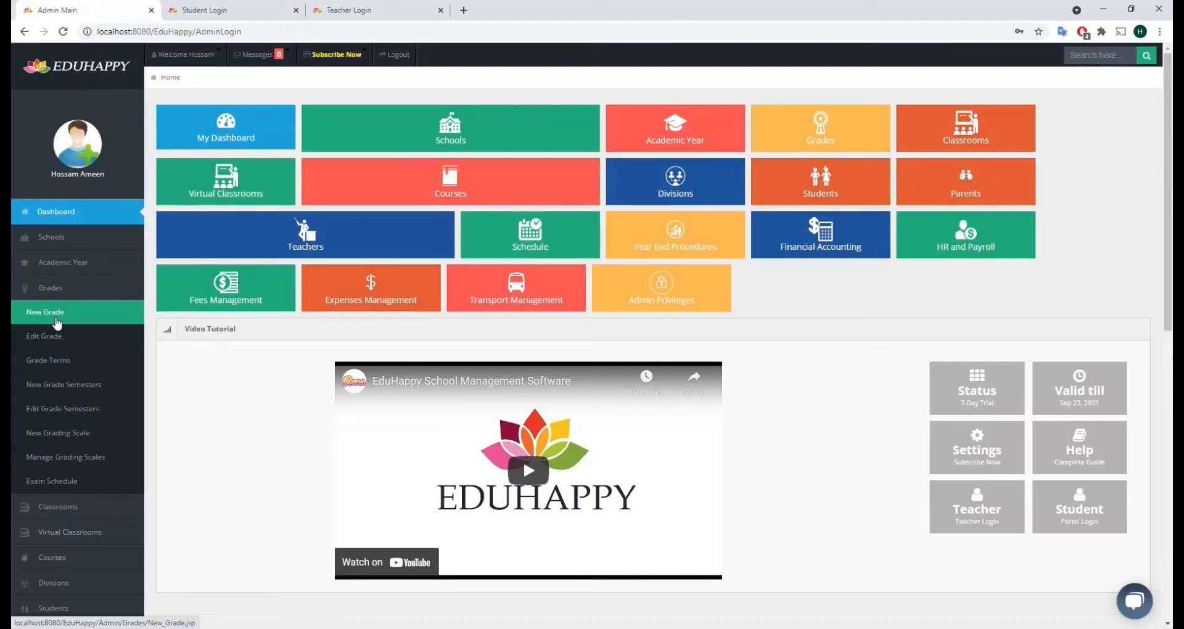
pyautogui.click(59, 506)
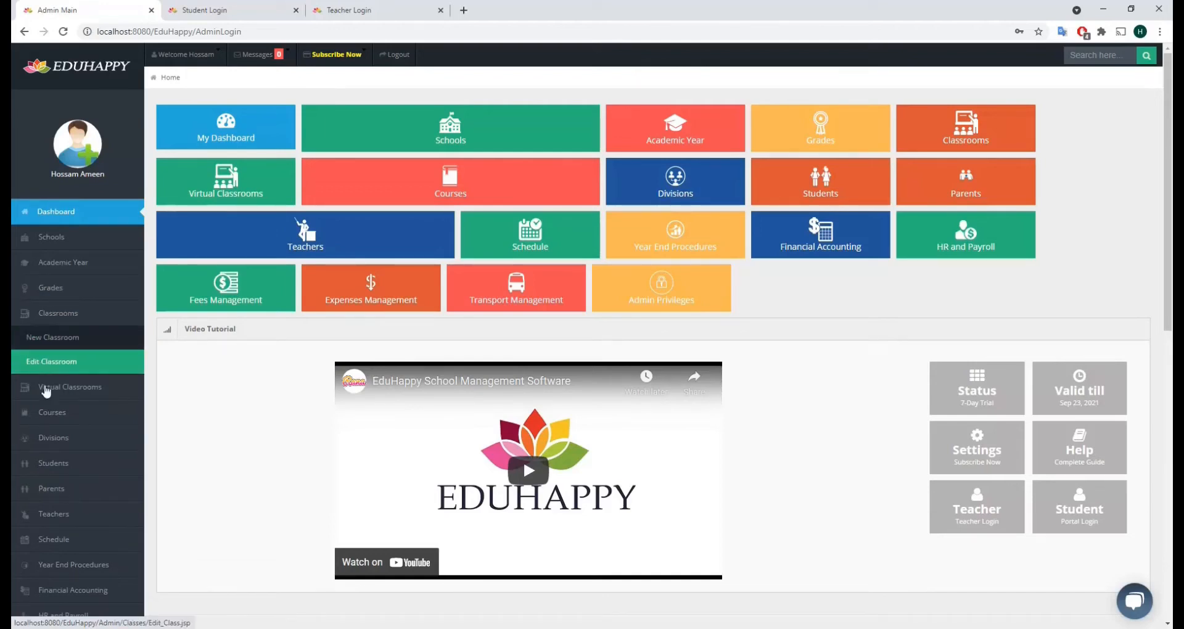
pyautogui.click(51, 411)
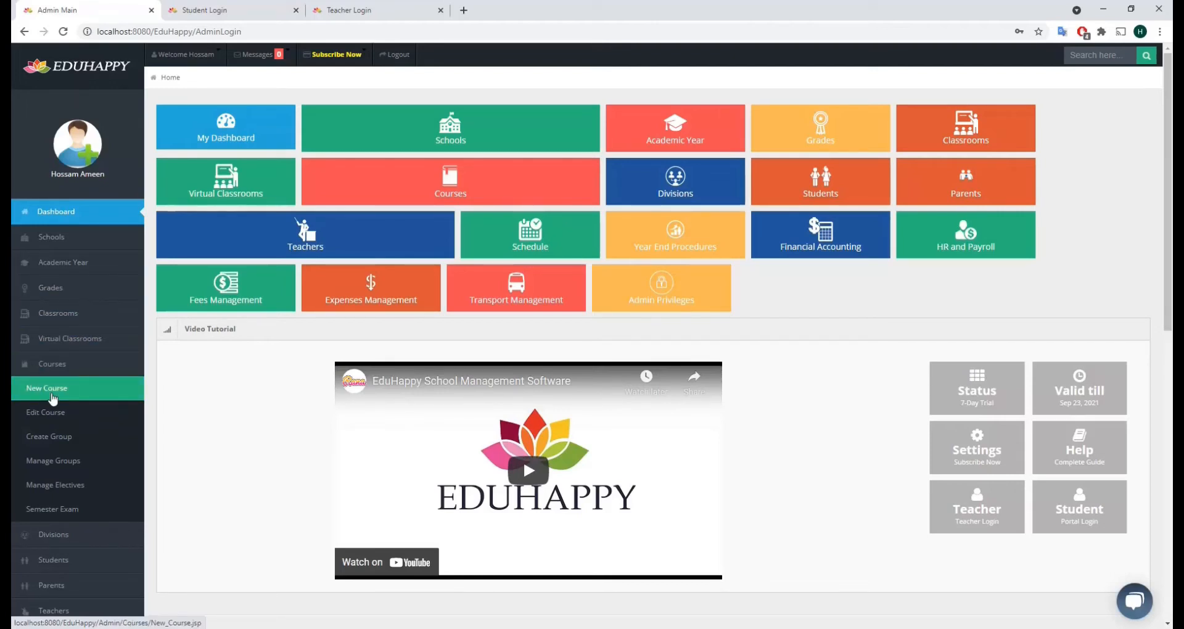
pyautogui.scroll(-1, 53, 400)
# Preview the Students and Teachers sidebar options, then expand the Schedule menu
pyautogui.click(53, 499)
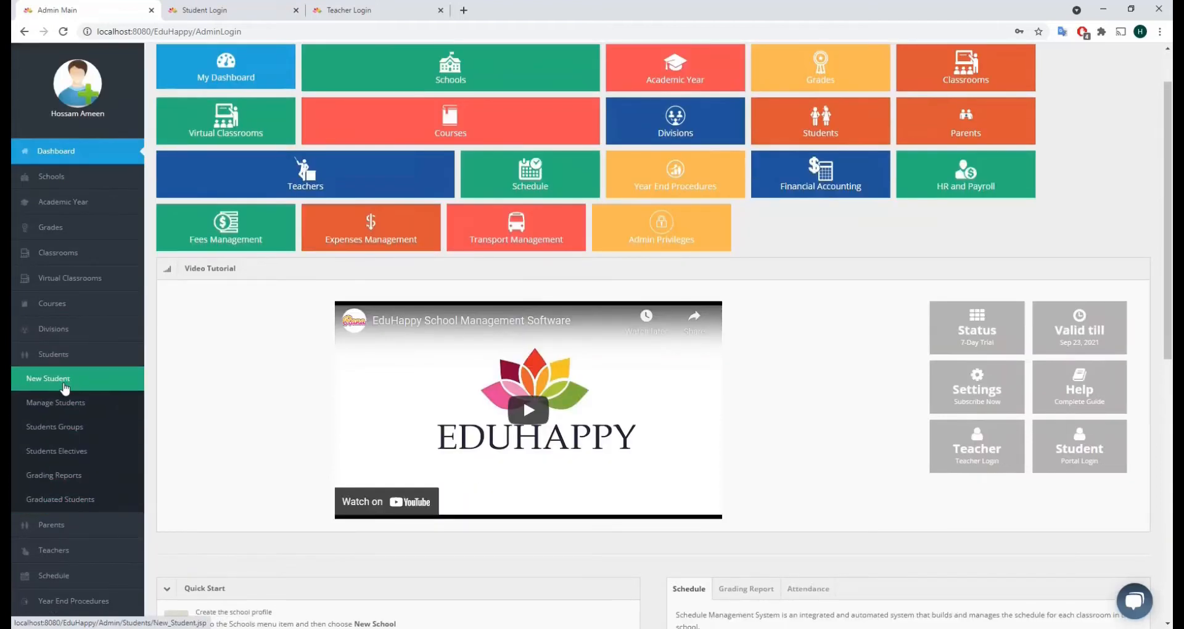
pyautogui.scroll(-1, 64, 395)
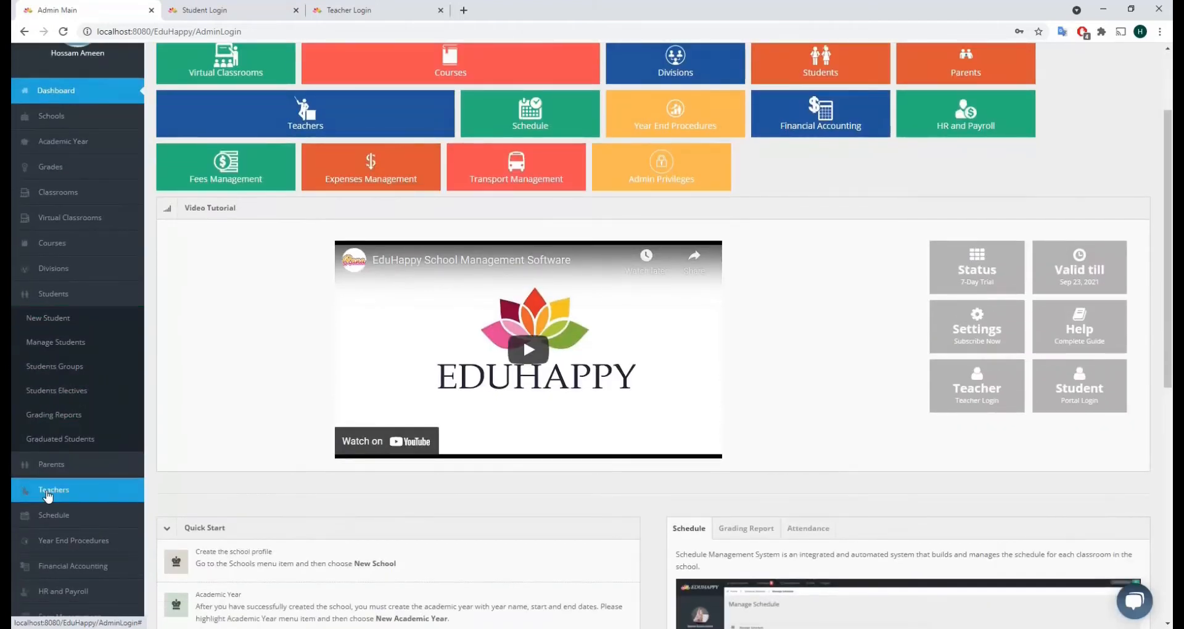
pyautogui.click(48, 491)
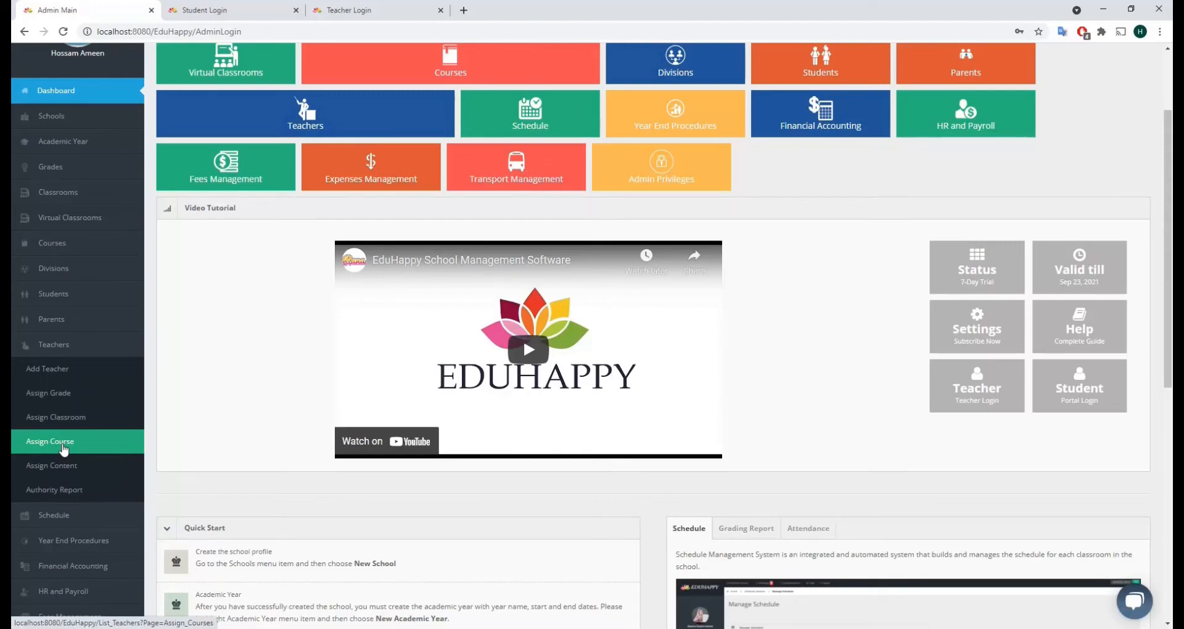
pyautogui.click(61, 516)
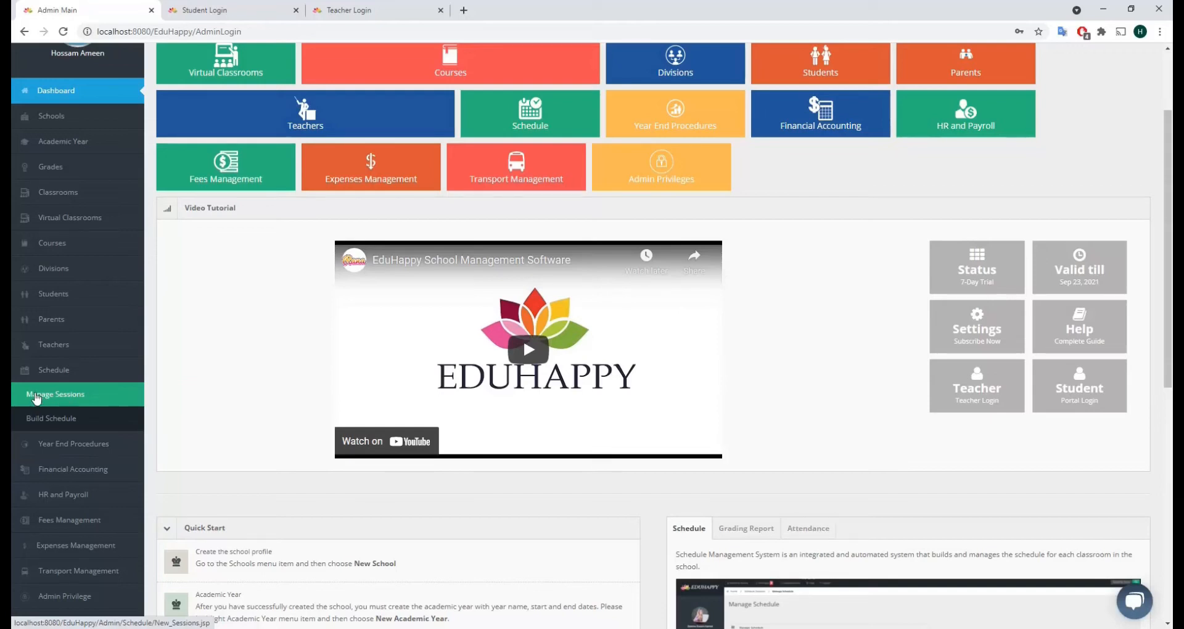
# Start new schedule sessions for grade G1 with 2 sessions
pyautogui.click(36, 398)
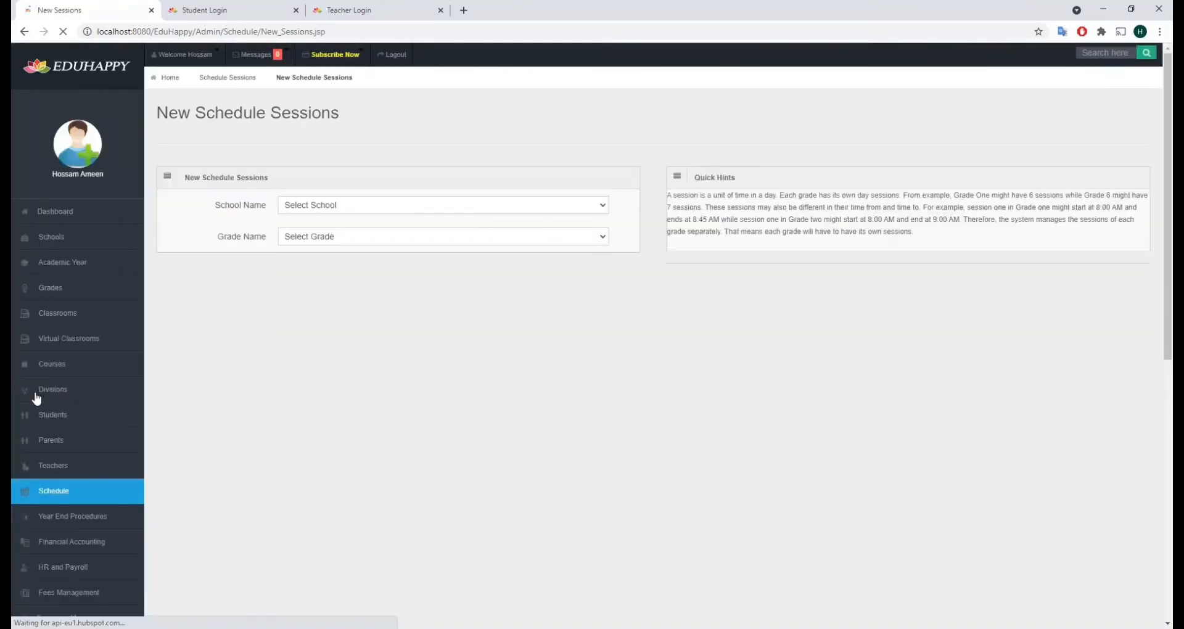
pyautogui.click(357, 241)
pyautogui.click(330, 272)
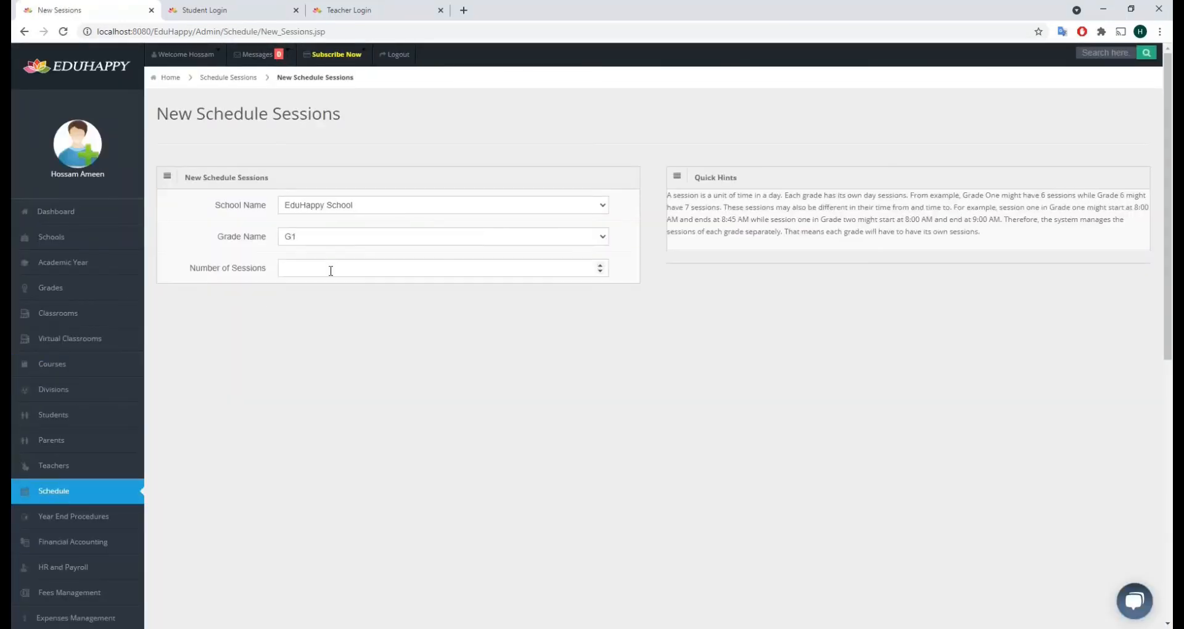
pyautogui.click(330, 271)
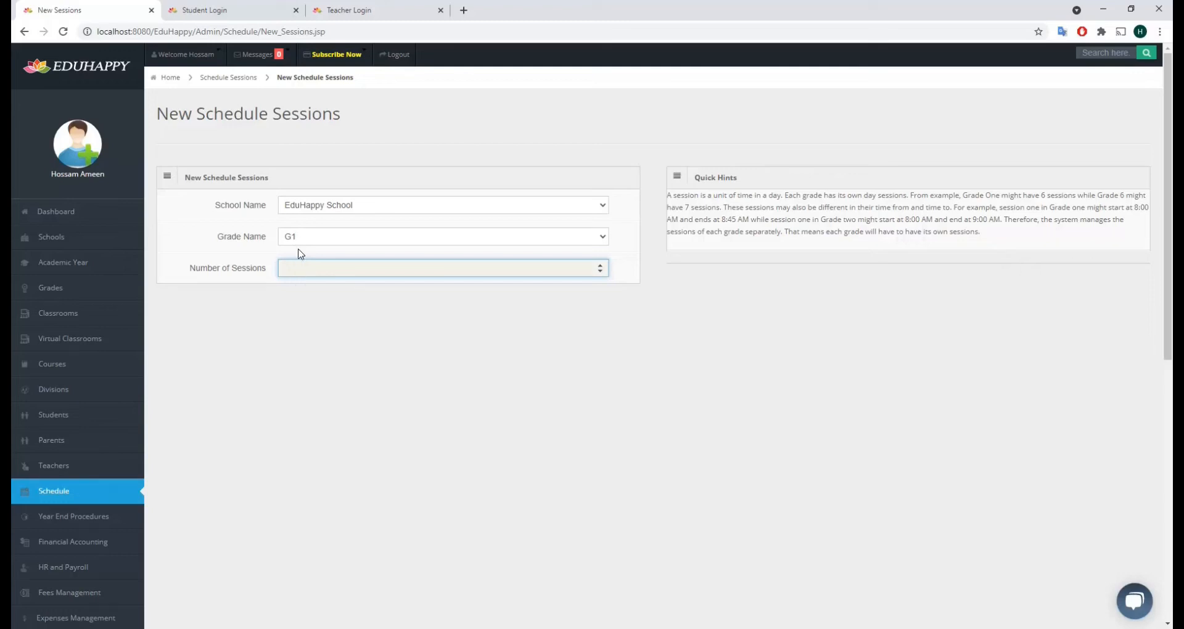
pyautogui.write('2')
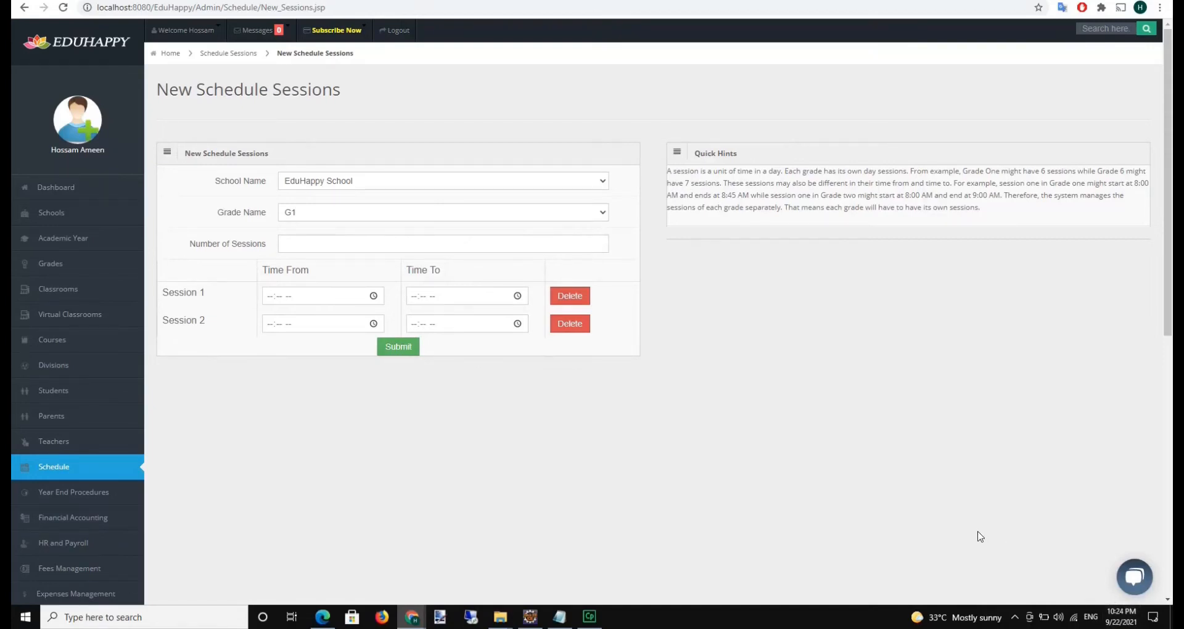
# Set Session 1 to run from 10:00 PM to 11:00 PM
pyautogui.click(272, 304)
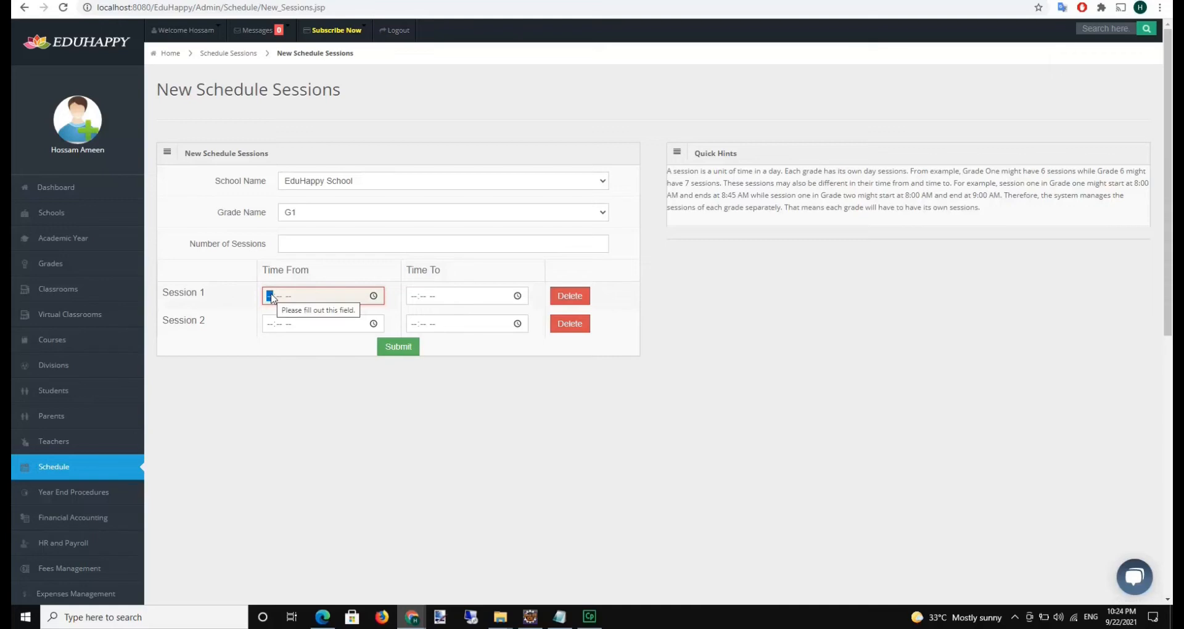
pyautogui.write('1000')
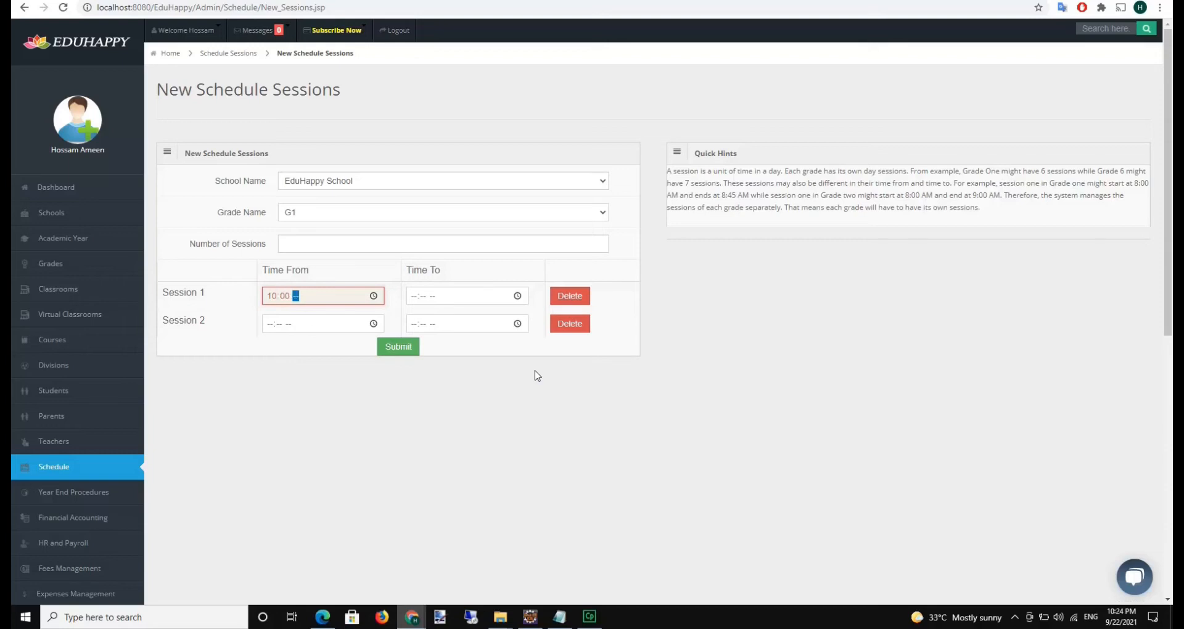
pyautogui.write('p')
pyautogui.press('Tab')
pyautogui.write('1100')
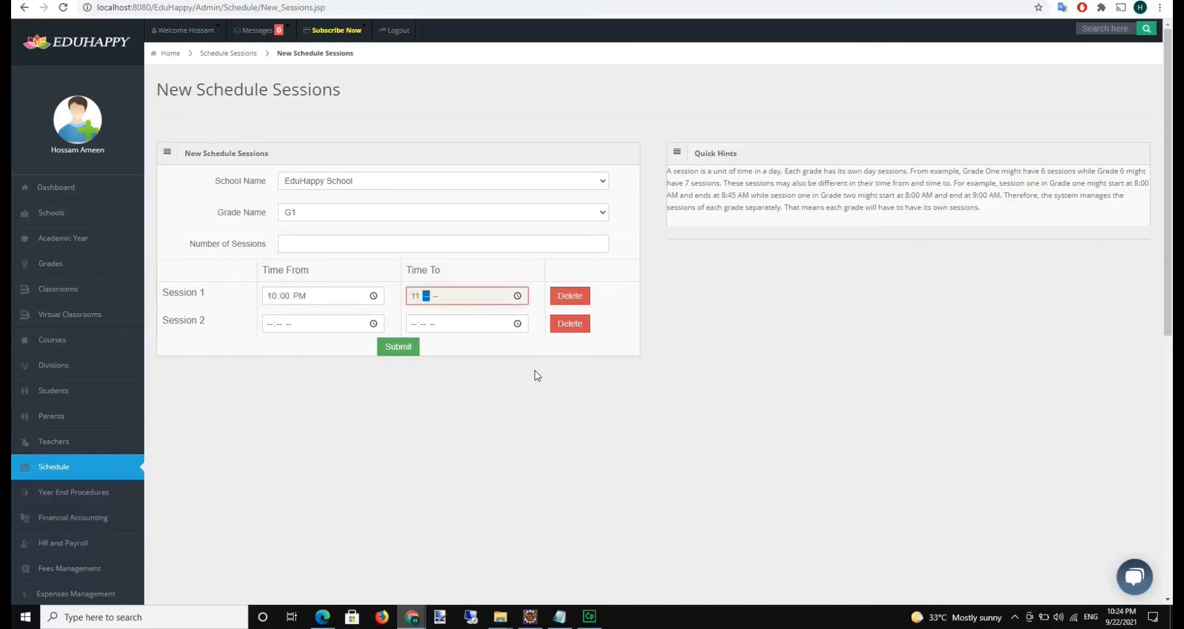
pyautogui.write('p')
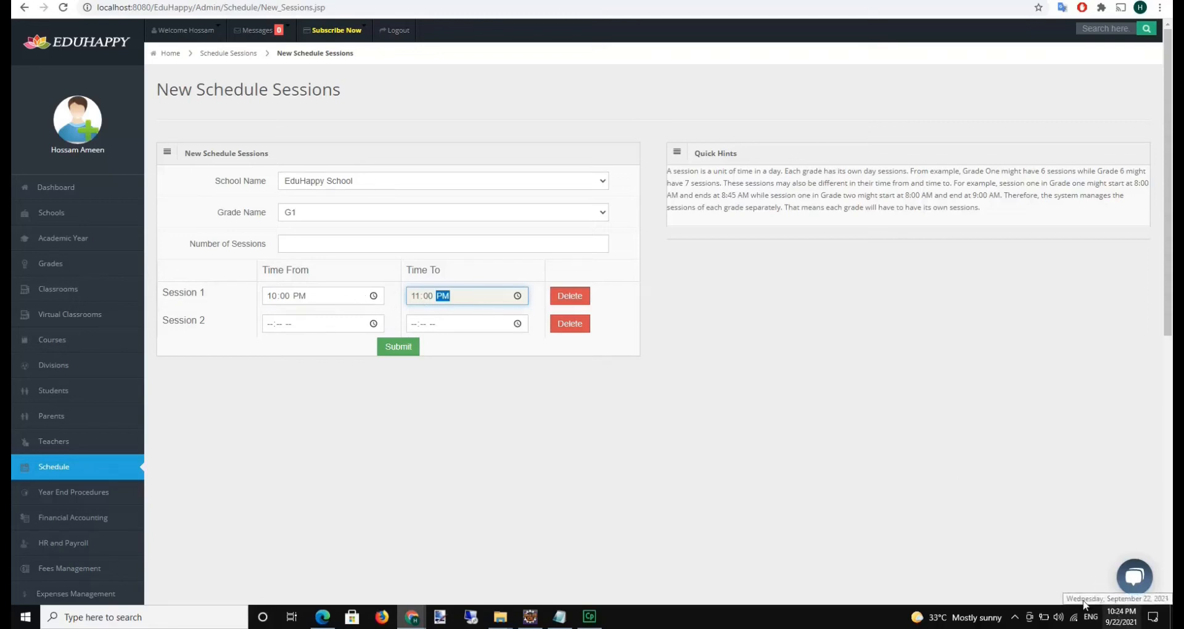
# Set Session 2 to run from 11:00 PM to 11:30 PM
pyautogui.click(271, 325)
pyautogui.write('110')
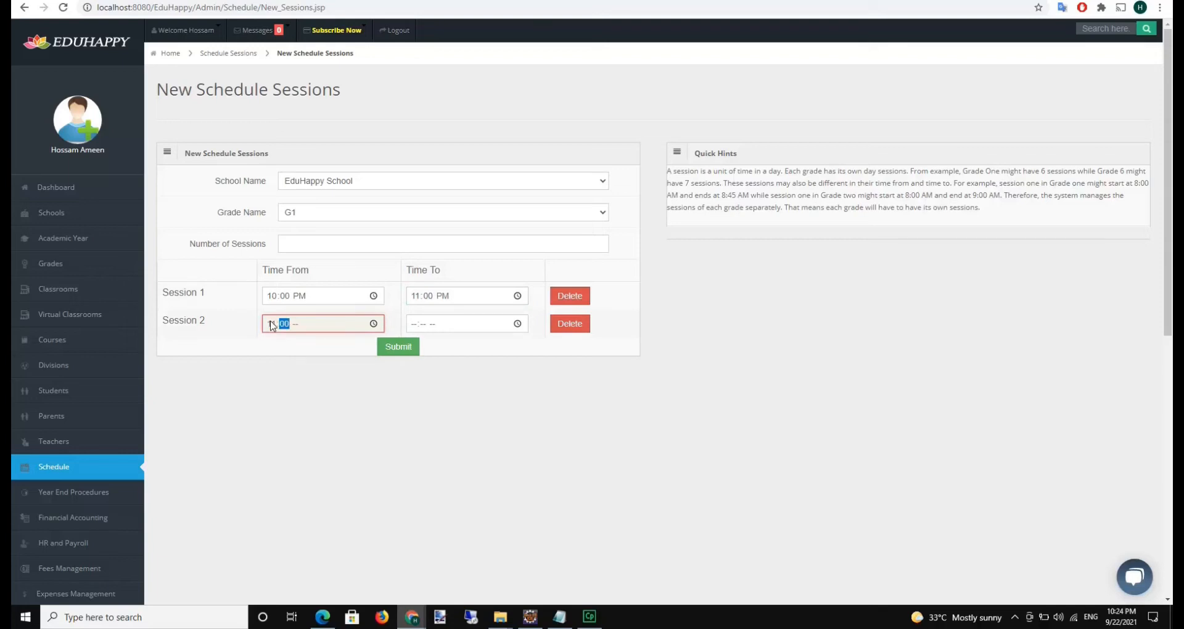
pyautogui.write('0p')
pyautogui.press('Tab')
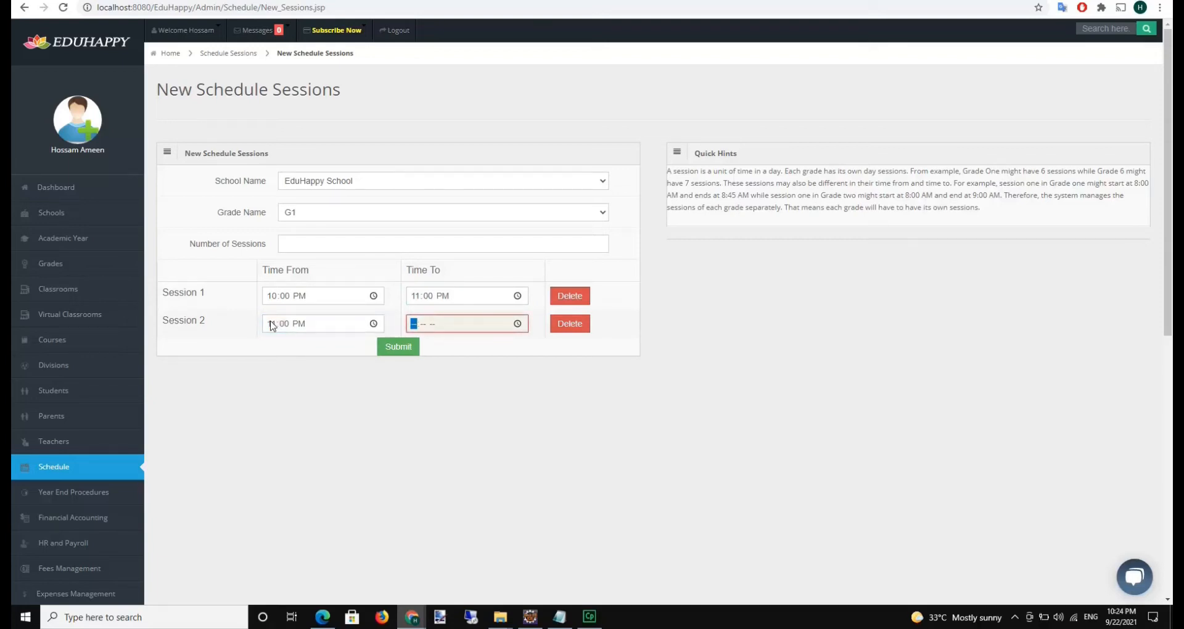
pyautogui.write('1200p')
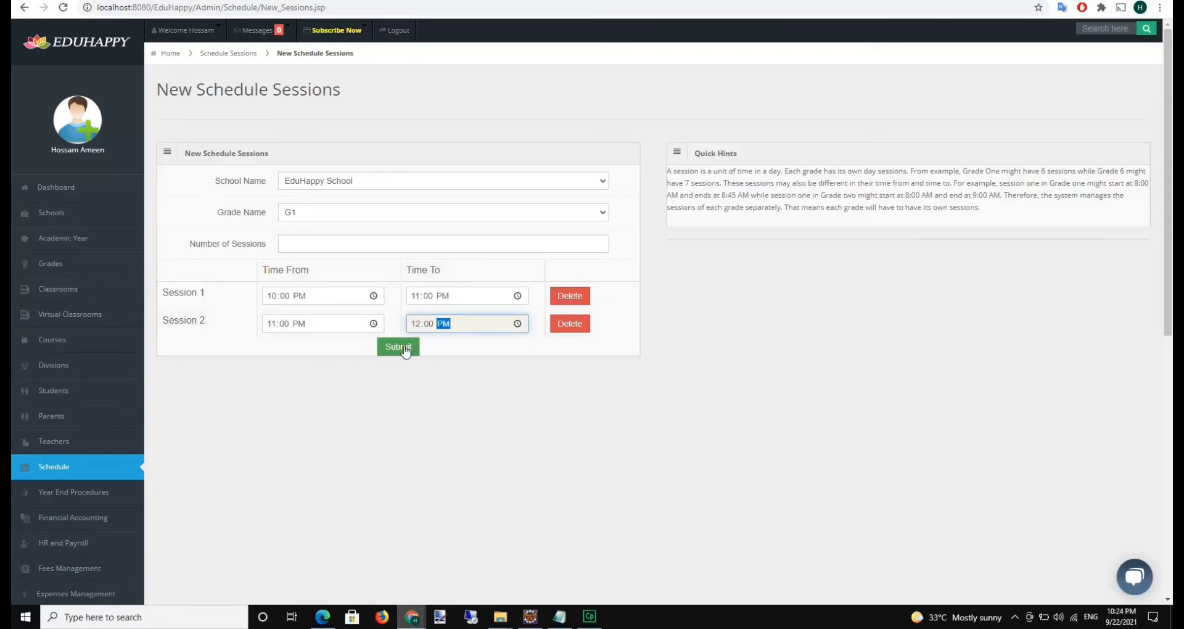
pyautogui.click(418, 324)
pyautogui.write('11')
pyautogui.click(408, 353)
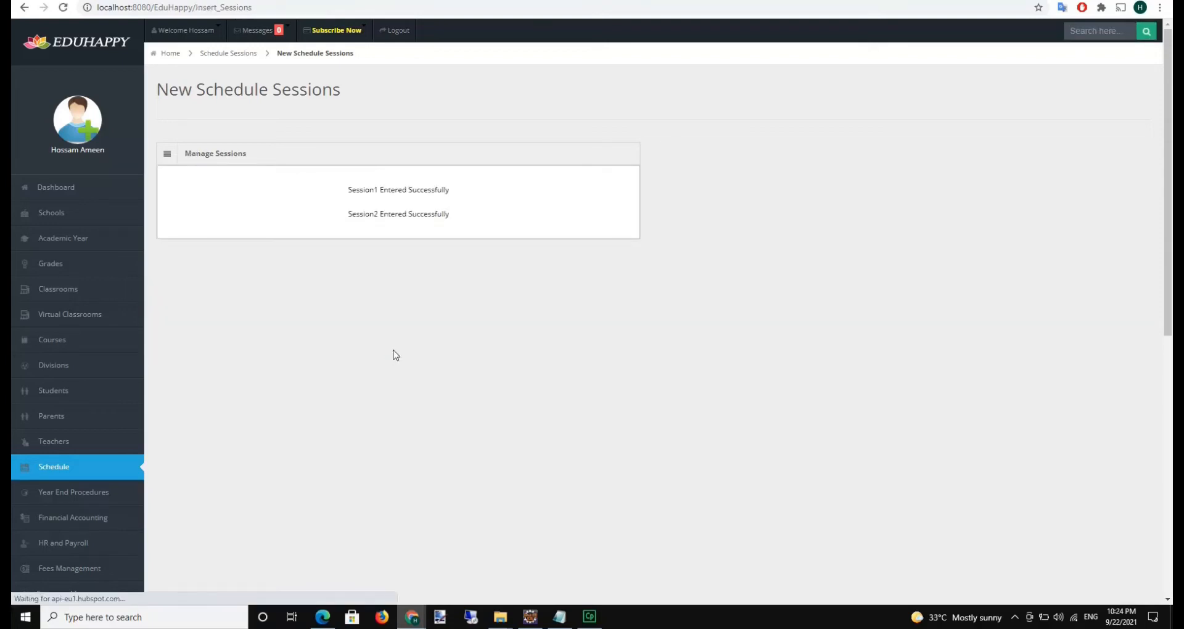
pyautogui.click(86, 474)
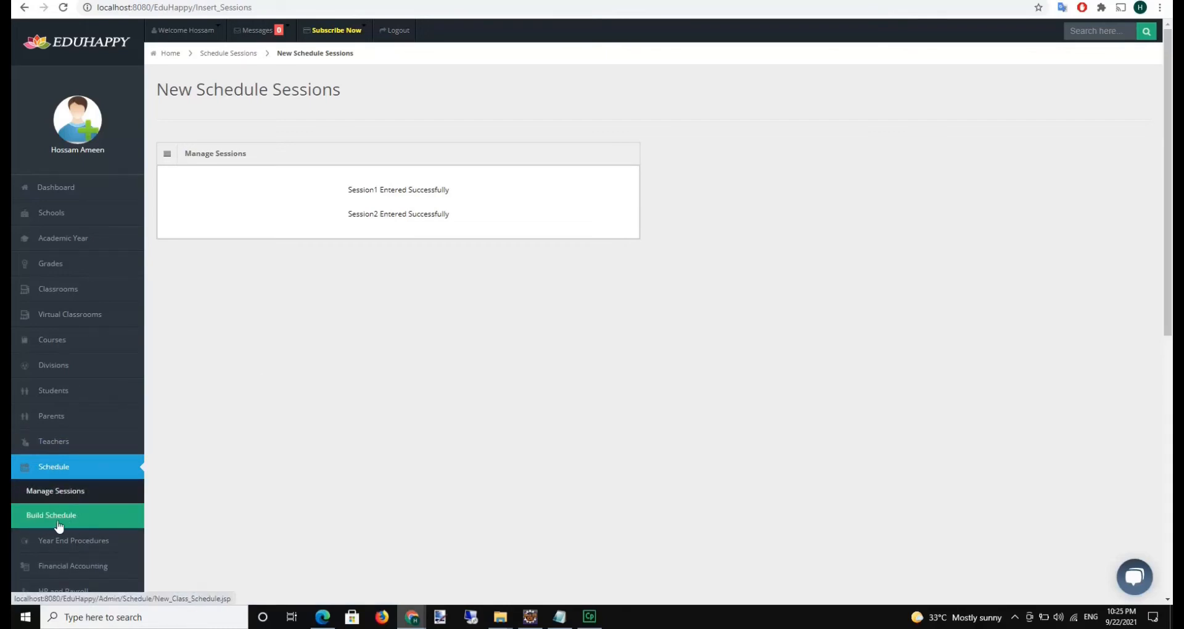
pyautogui.click(58, 523)
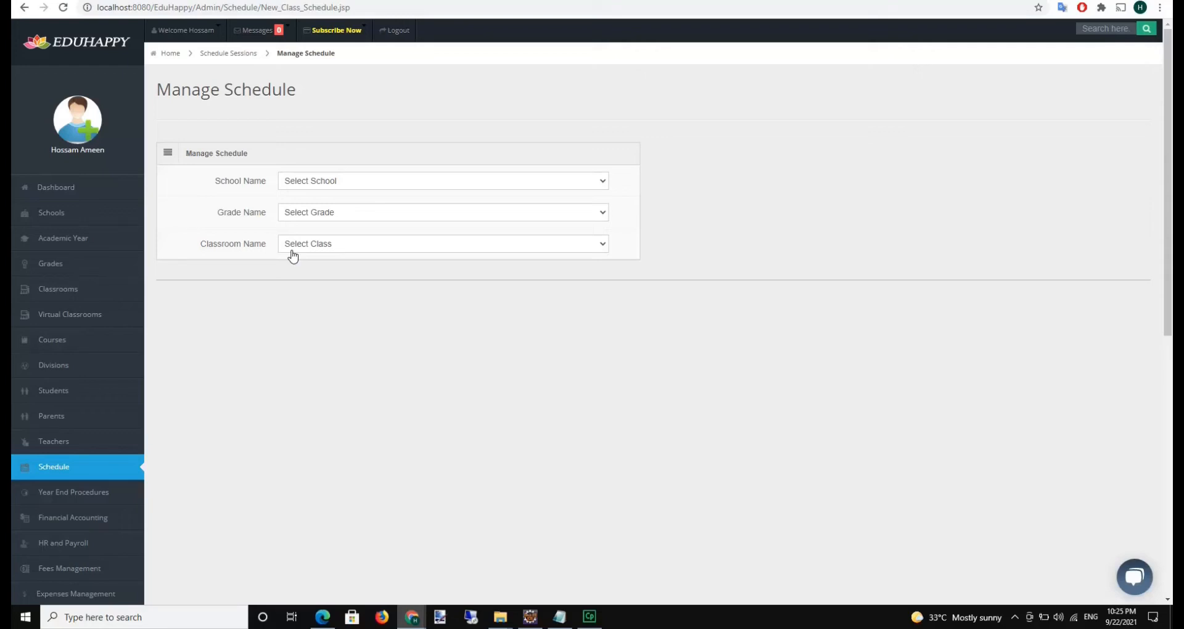
# Select EduHappy School, grade G1 and classroom C1 to load the weekly schedule grid
pyautogui.click(317, 180)
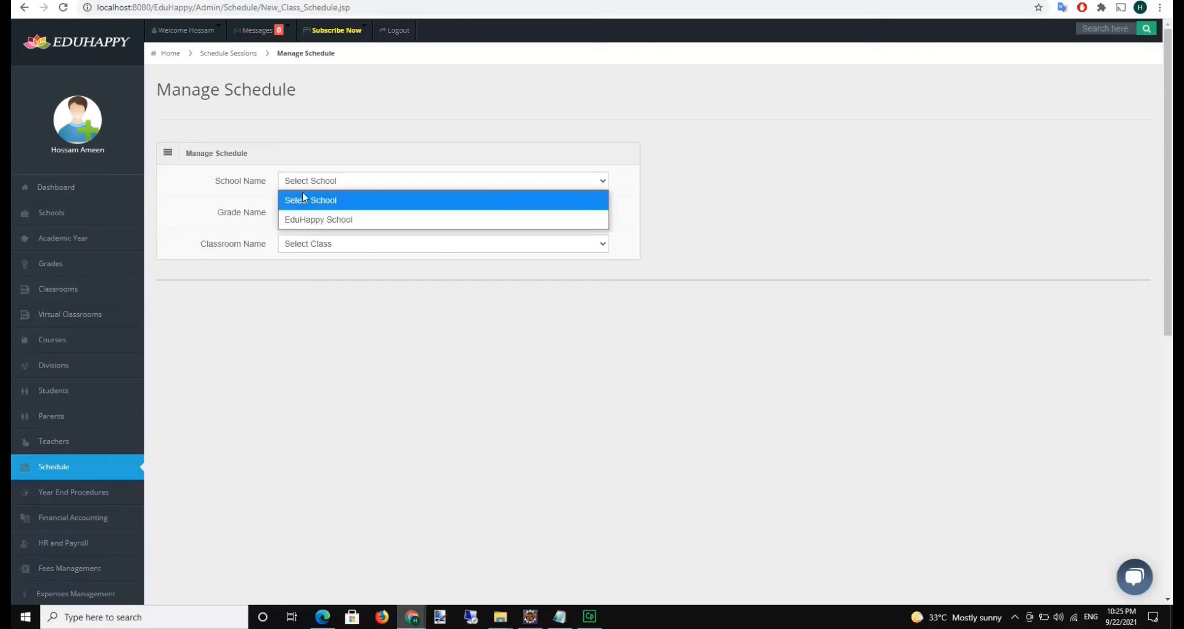
pyautogui.click(308, 219)
pyautogui.click(304, 212)
pyautogui.click(306, 249)
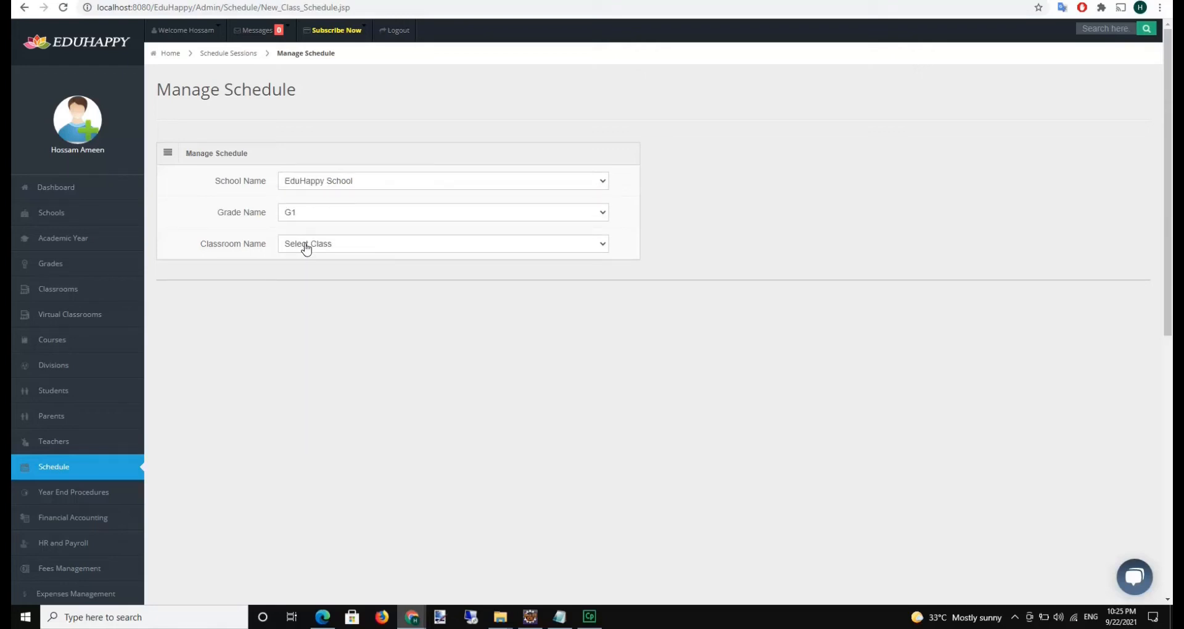
pyautogui.click(305, 248)
pyautogui.click(301, 285)
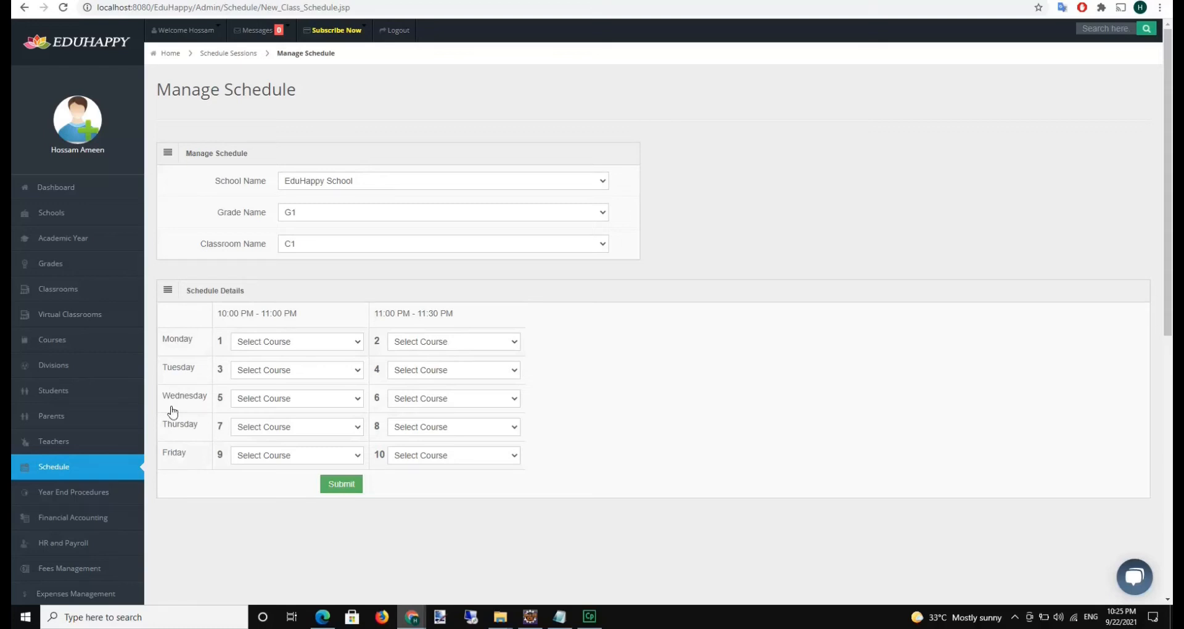
pyautogui.click(77, 217)
# Review EduHappy School's details in a new Edit School tab, then return to the schedule
pyautogui.rightClick(48, 261)
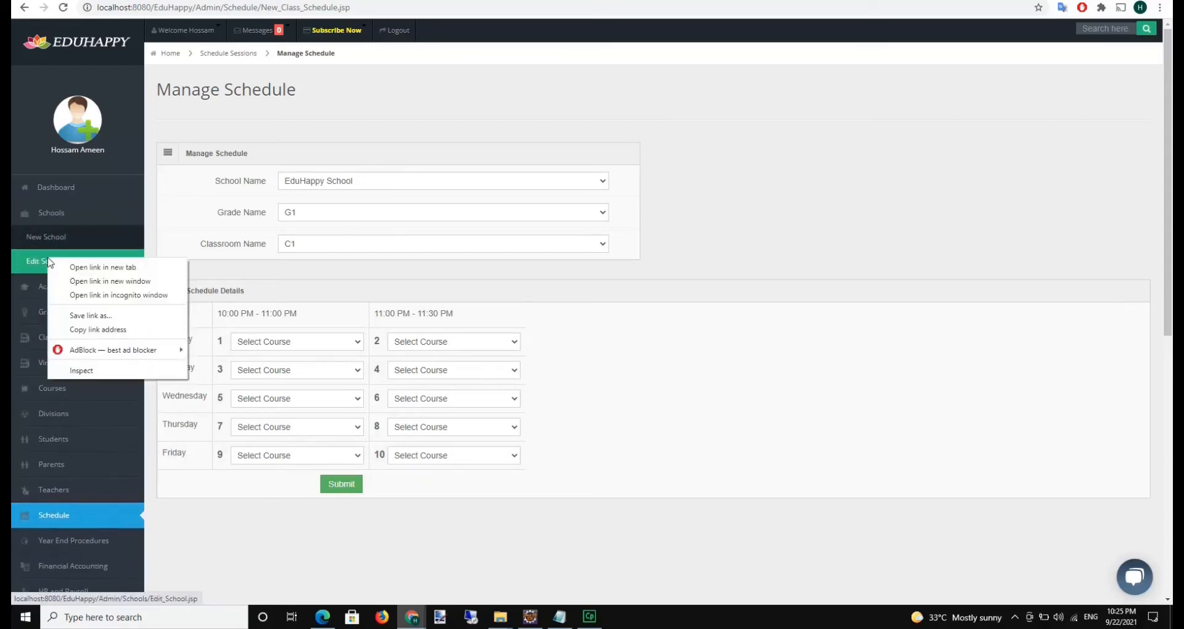
pyautogui.click(92, 265)
pyautogui.click(209, 10)
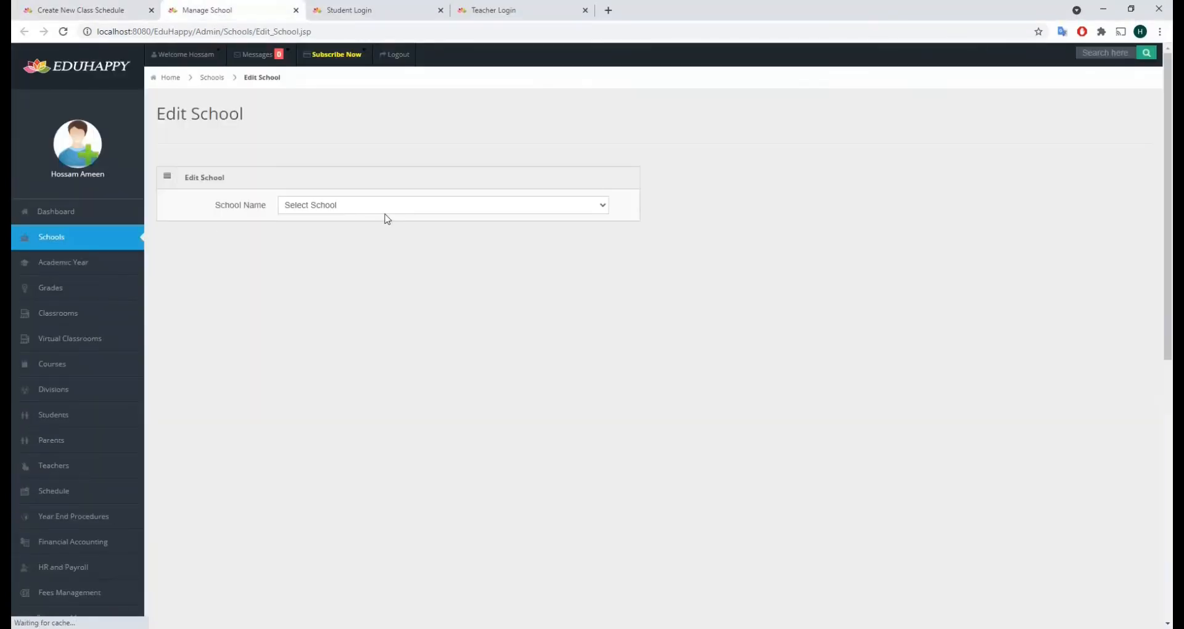
pyautogui.click(388, 210)
pyautogui.click(346, 244)
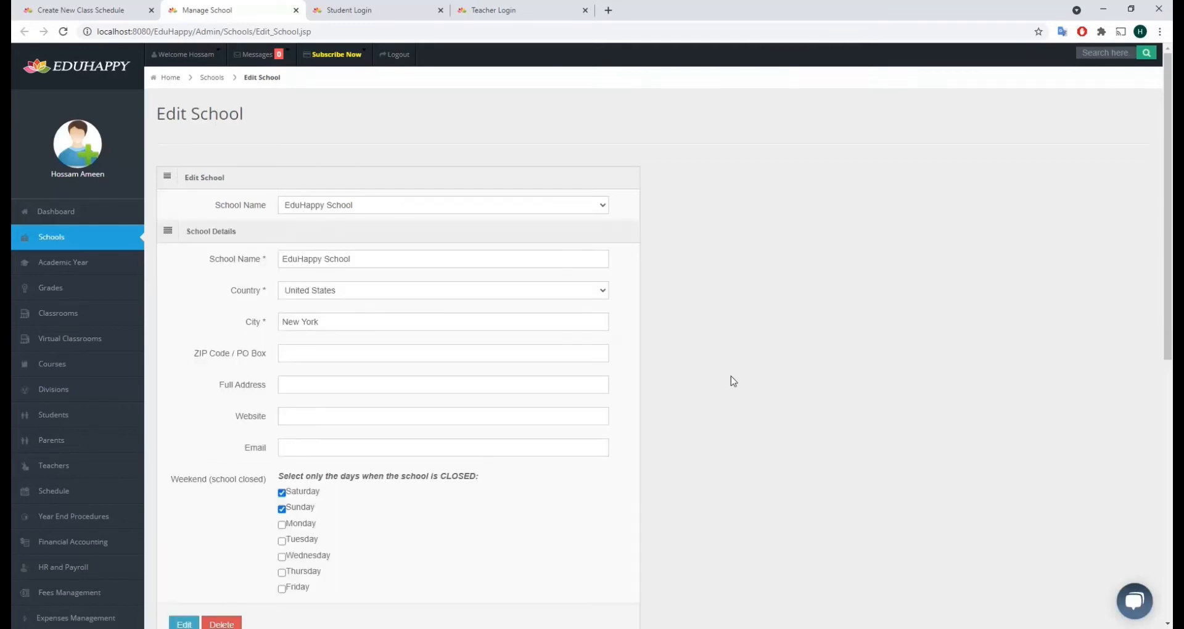
pyautogui.scroll(-1, 733, 382)
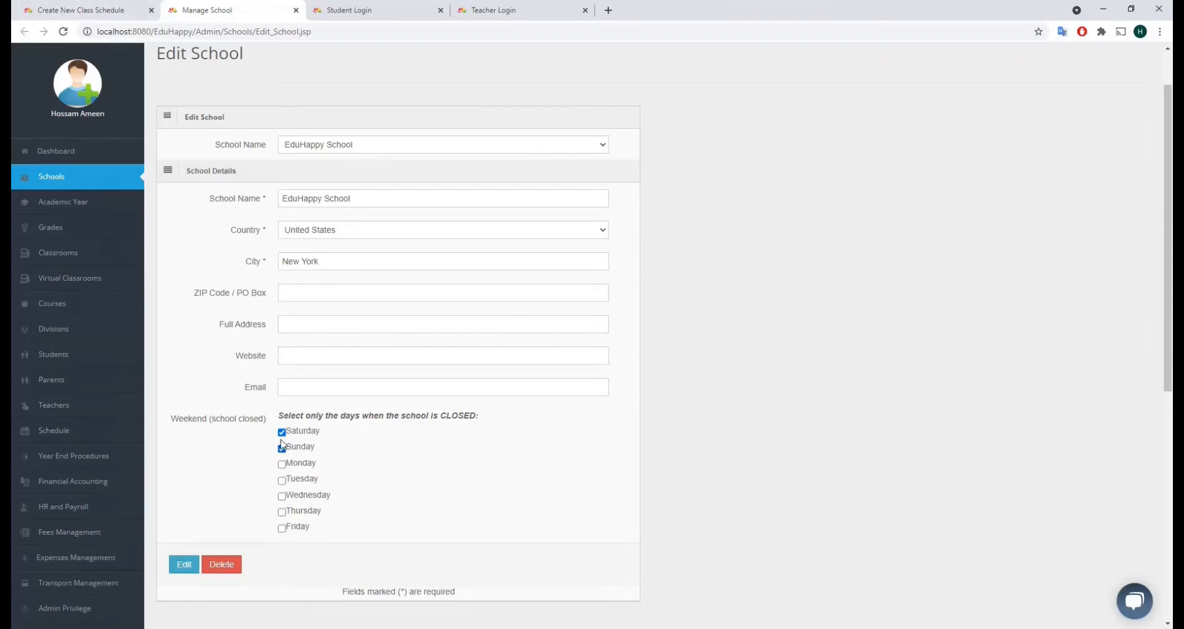
pyautogui.click(80, 10)
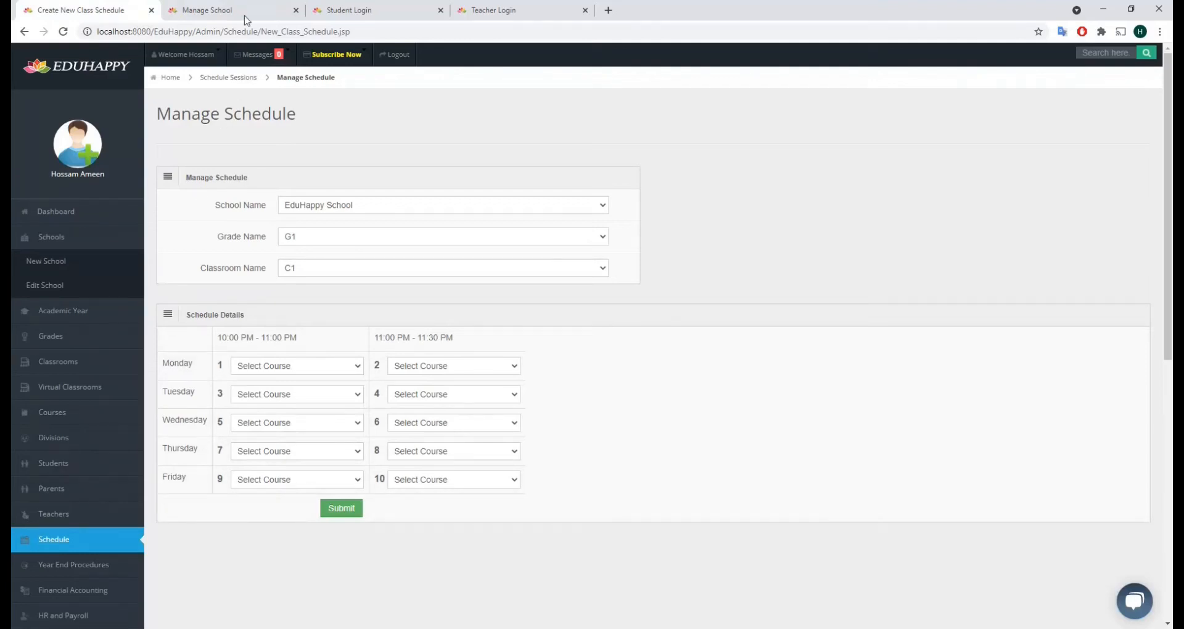
# Close the school tab and set Monday's slot 1 to English
pyautogui.click(296, 10)
pyautogui.click(277, 366)
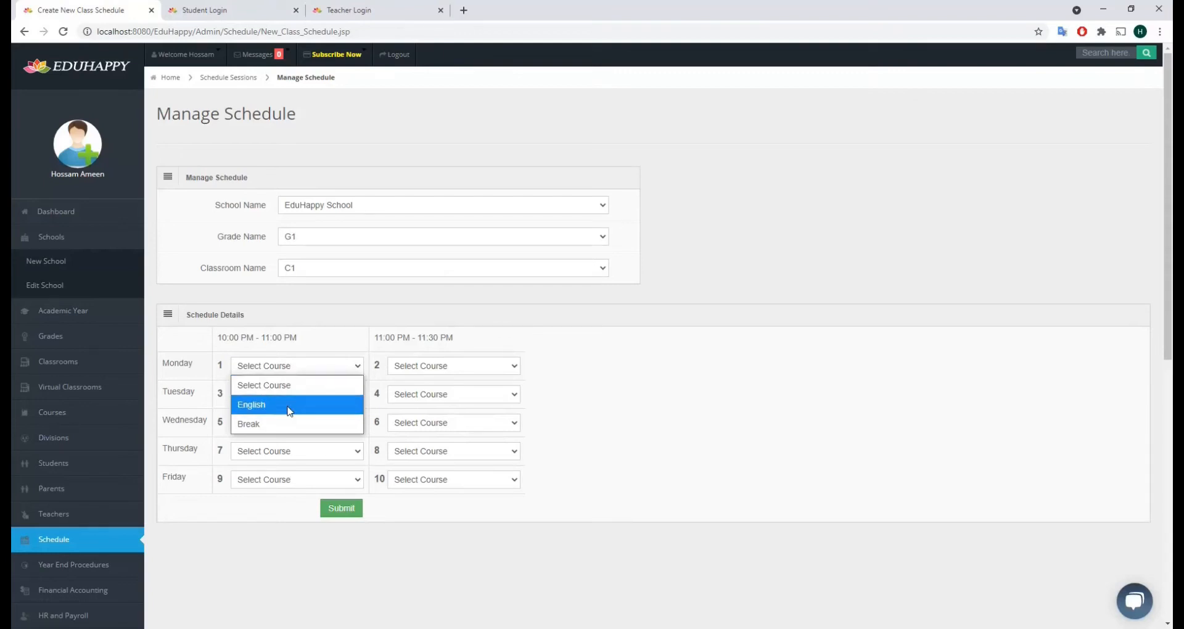
pyautogui.click(290, 405)
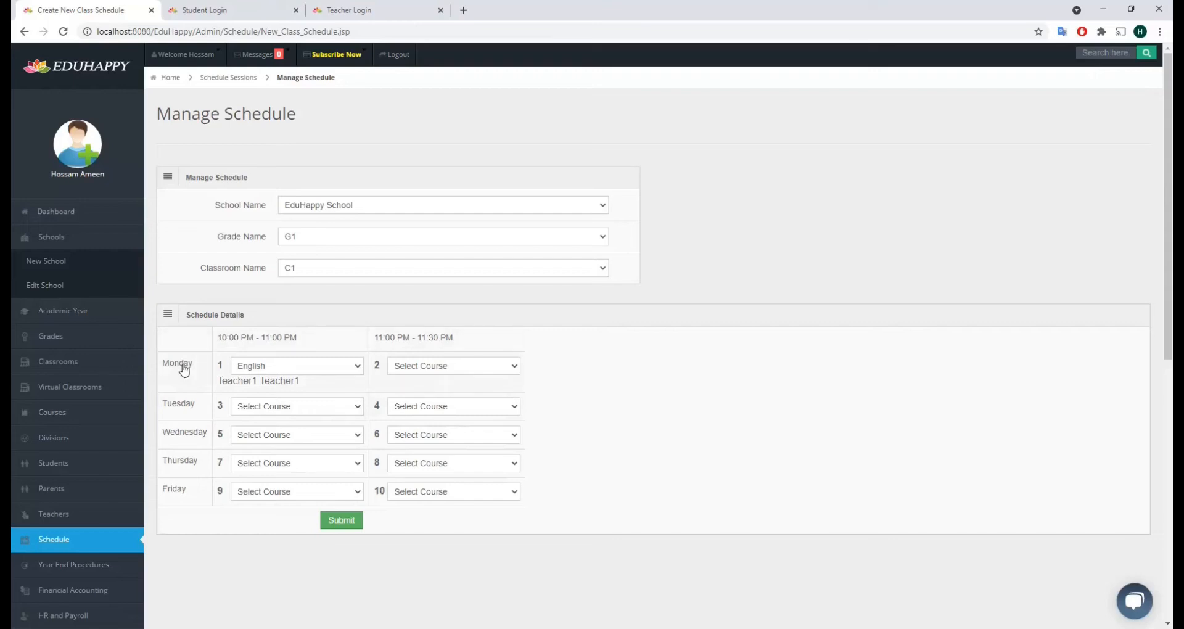
pyautogui.moveTo(299, 381); pyautogui.dragTo(228, 380)
pyautogui.click(228, 380)
# Set English in Tuesday slot 3, slot 6 and Thursday slot 7
pyautogui.click(312, 410)
pyautogui.click(320, 446)
pyautogui.click(445, 450)
pyautogui.click(432, 486)
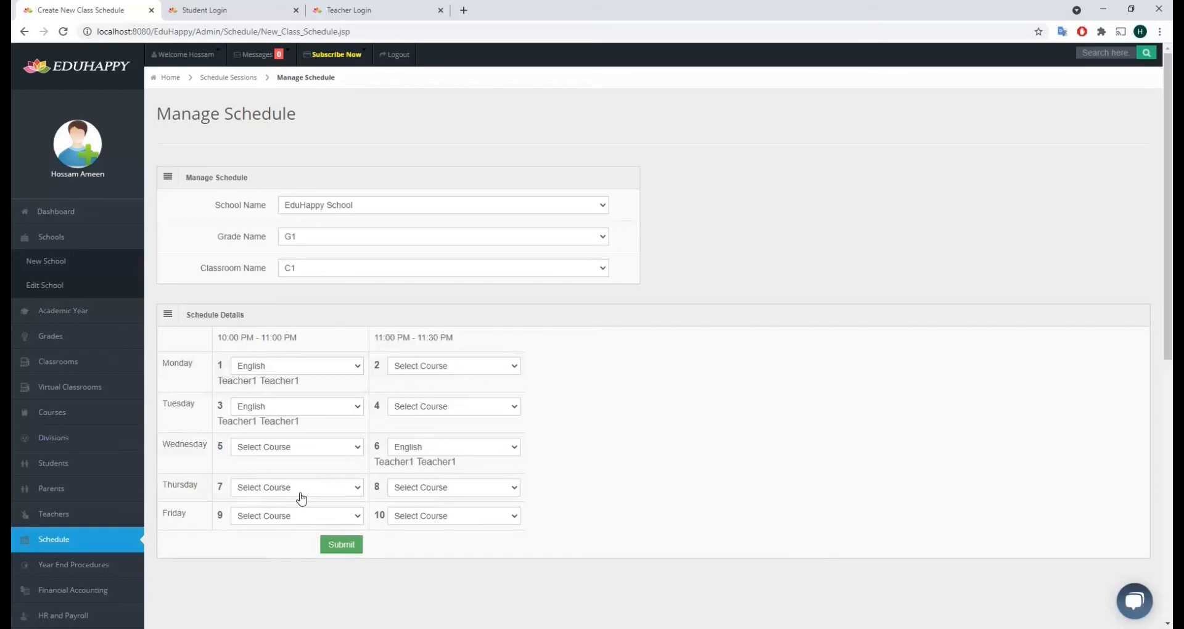
pyautogui.click(299, 488)
pyautogui.click(265, 526)
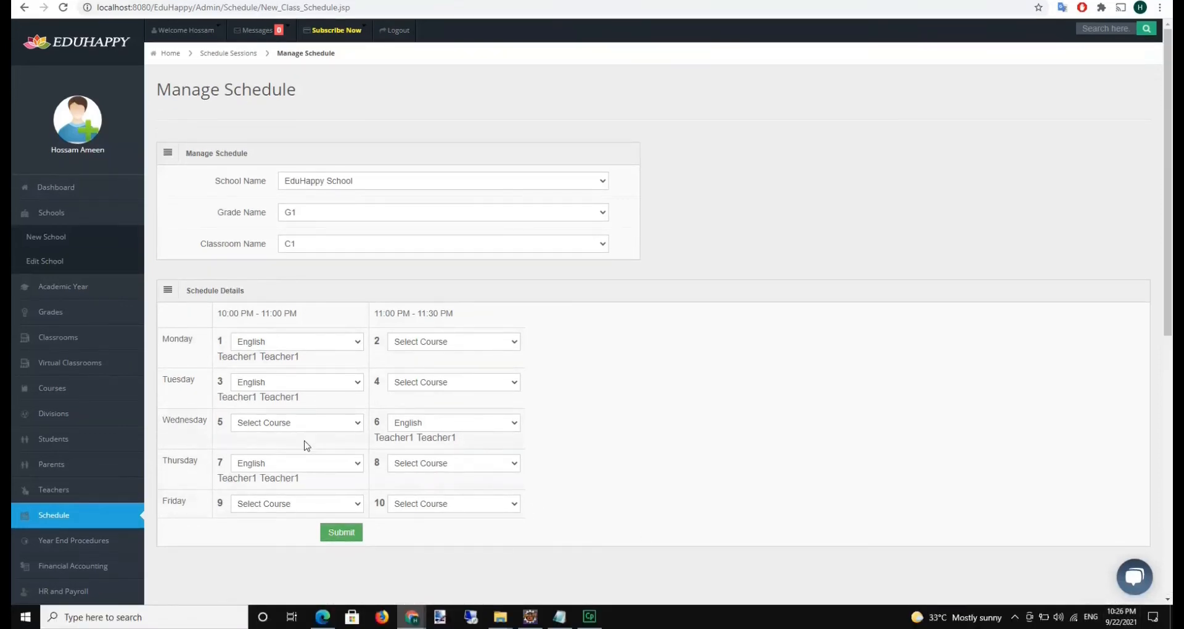
# Put English in Wednesday slot 5 and reset slot 6 to no course
pyautogui.click(259, 425)
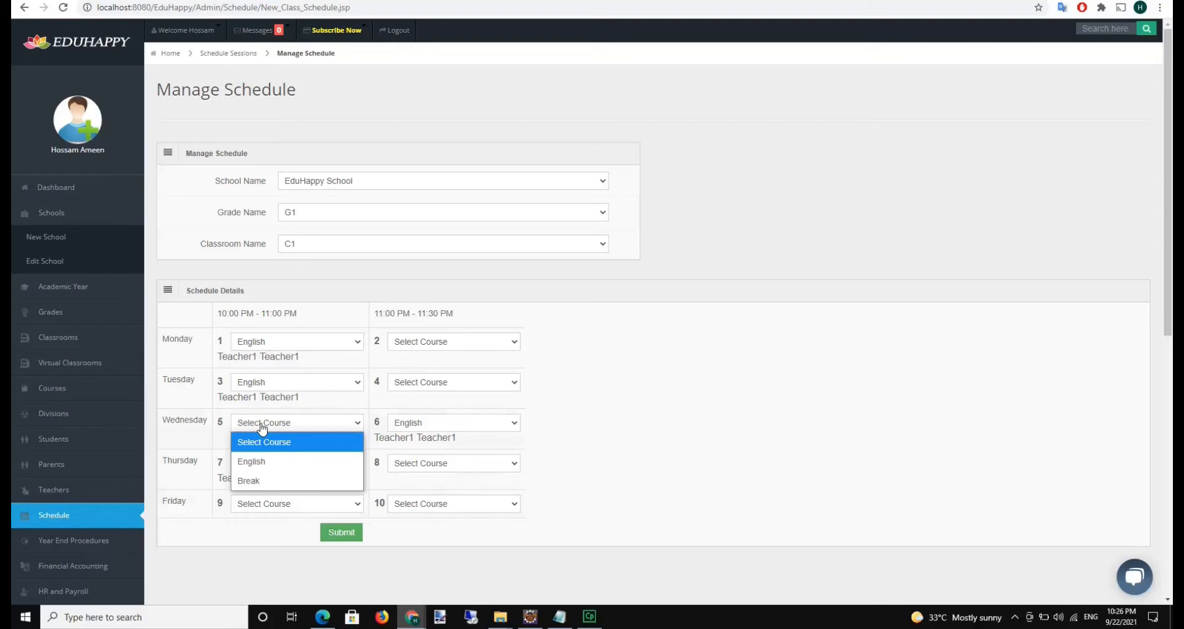
pyautogui.click(263, 460)
pyautogui.click(482, 425)
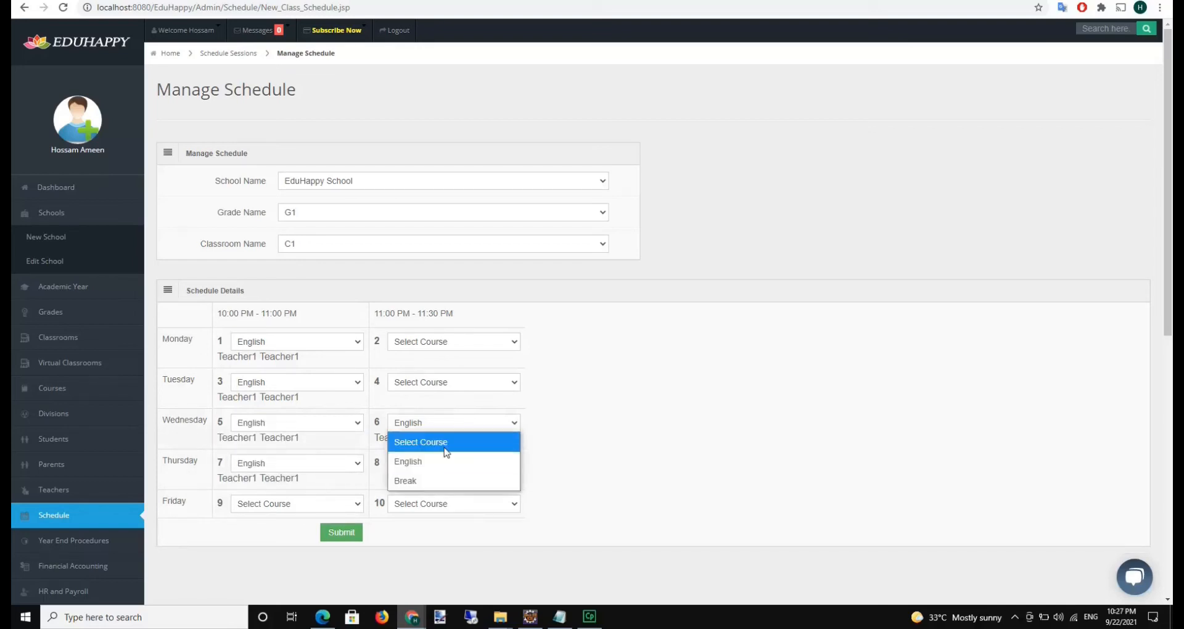
pyautogui.click(442, 452)
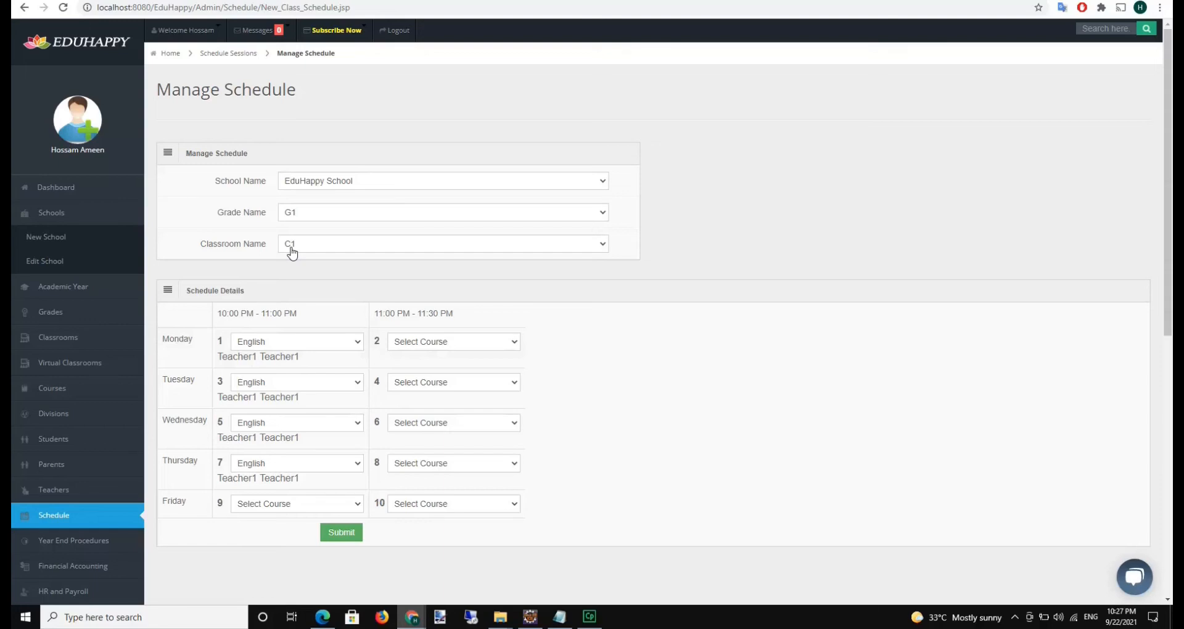
# Submit the English sessions, reload the Class Schedule table, then go to Student Login
pyautogui.click(342, 532)
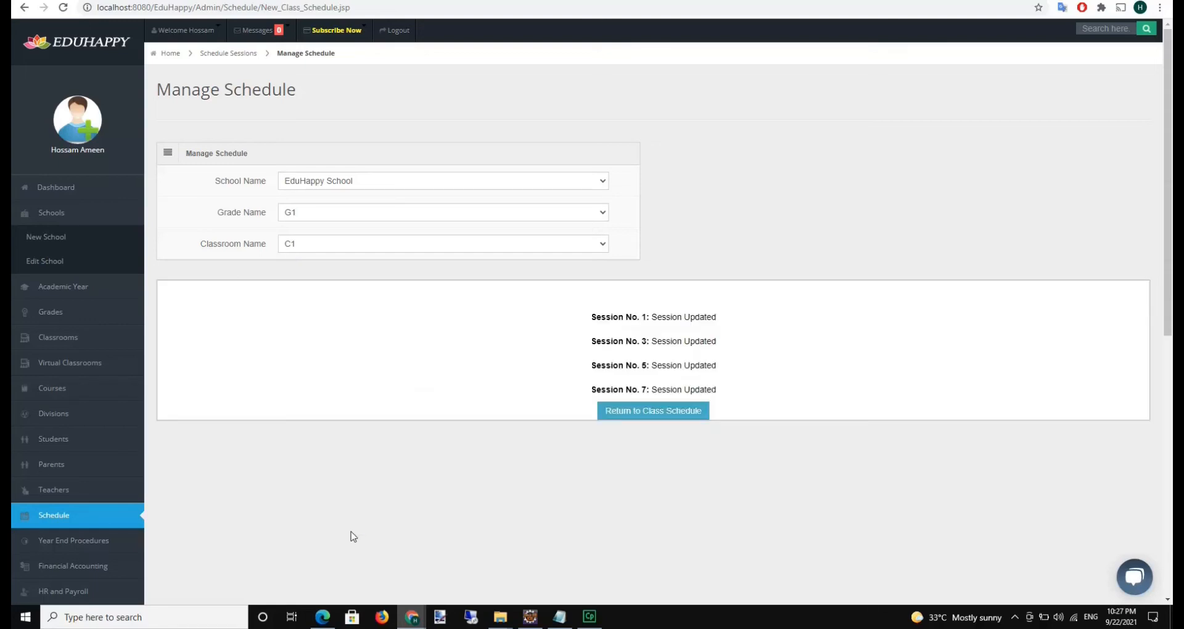
pyautogui.click(642, 418)
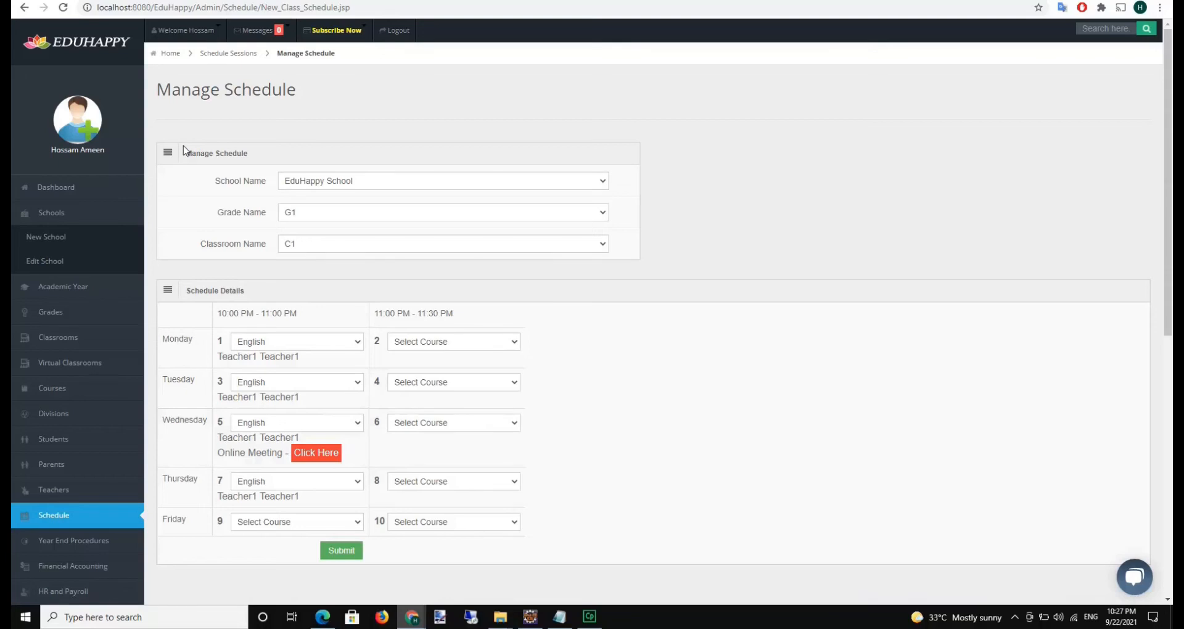
pyautogui.click(230, 11)
# Log in with the student's username and password and open My Schedule
pyautogui.click(555, 273)
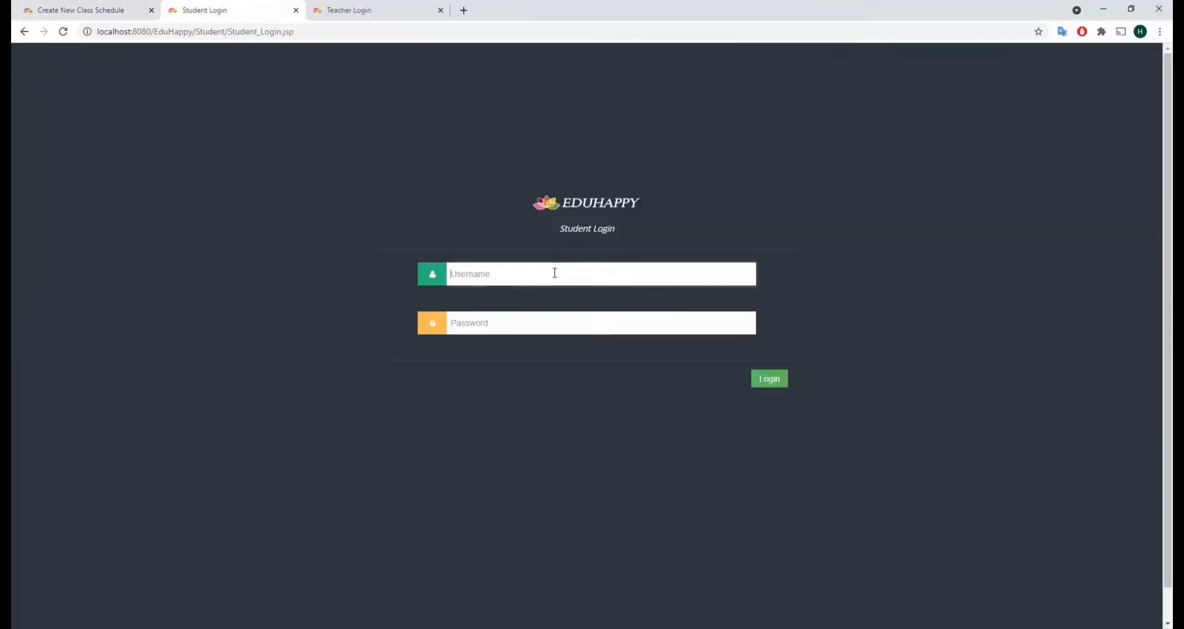
pyautogui.write('student2021')
pyautogui.press('Tab')
pyautogui.write('123456')
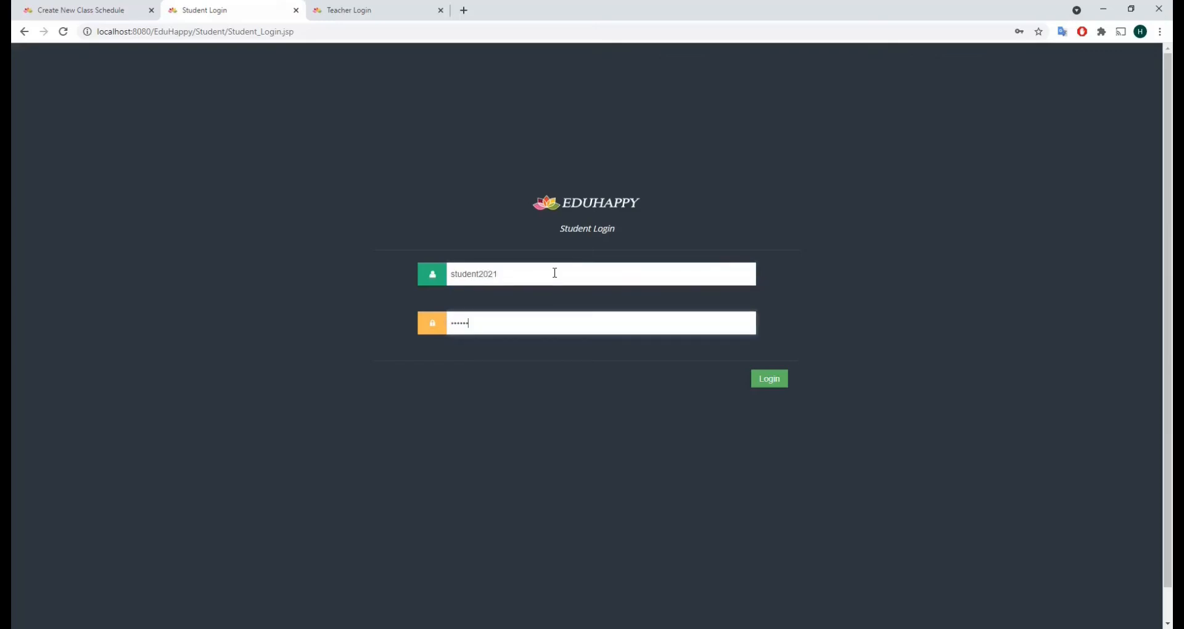
pyautogui.press('Return')
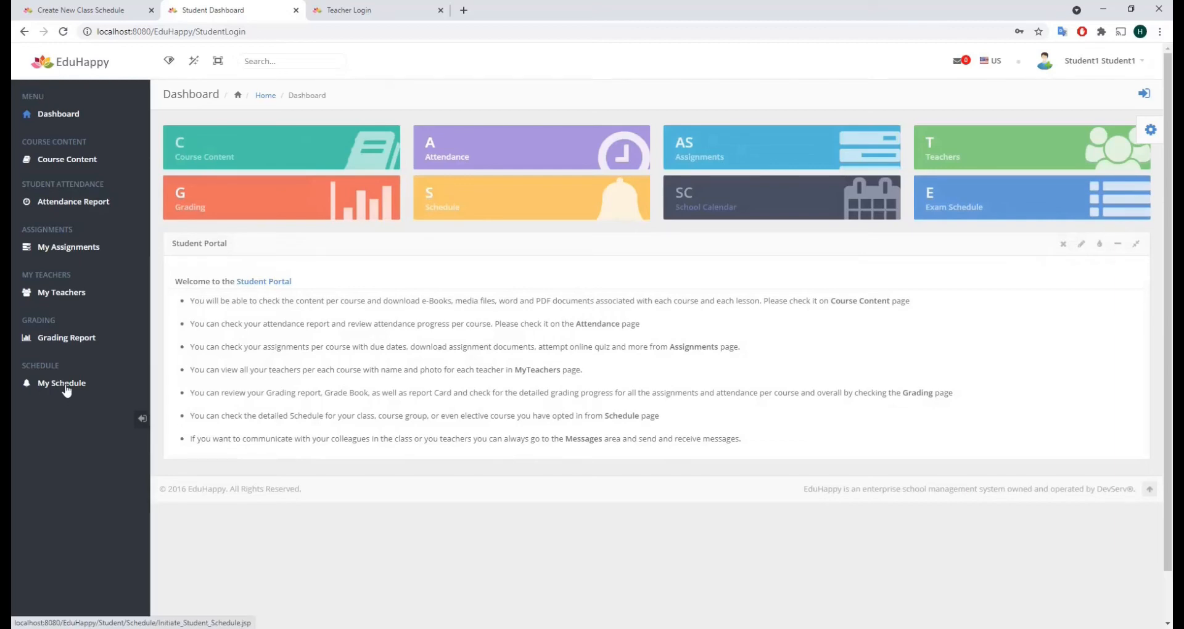
pyautogui.click(65, 387)
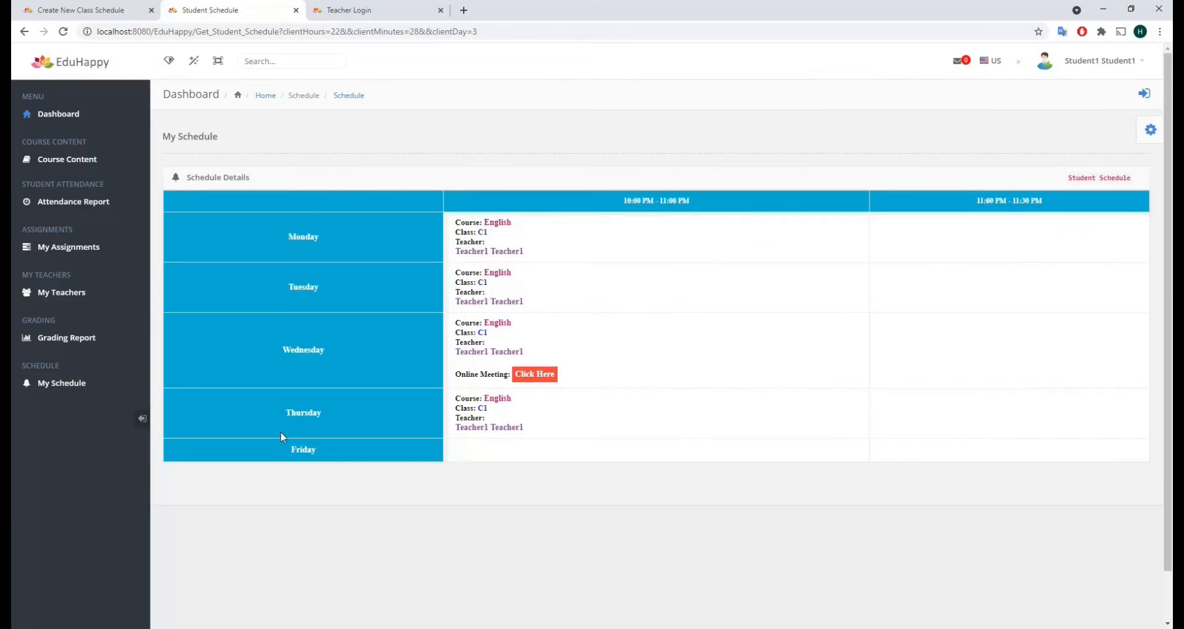
# Join Wednesday's English C1 MynaParrot meeting without audio, then go to Teacher Login
pyautogui.click(541, 386)
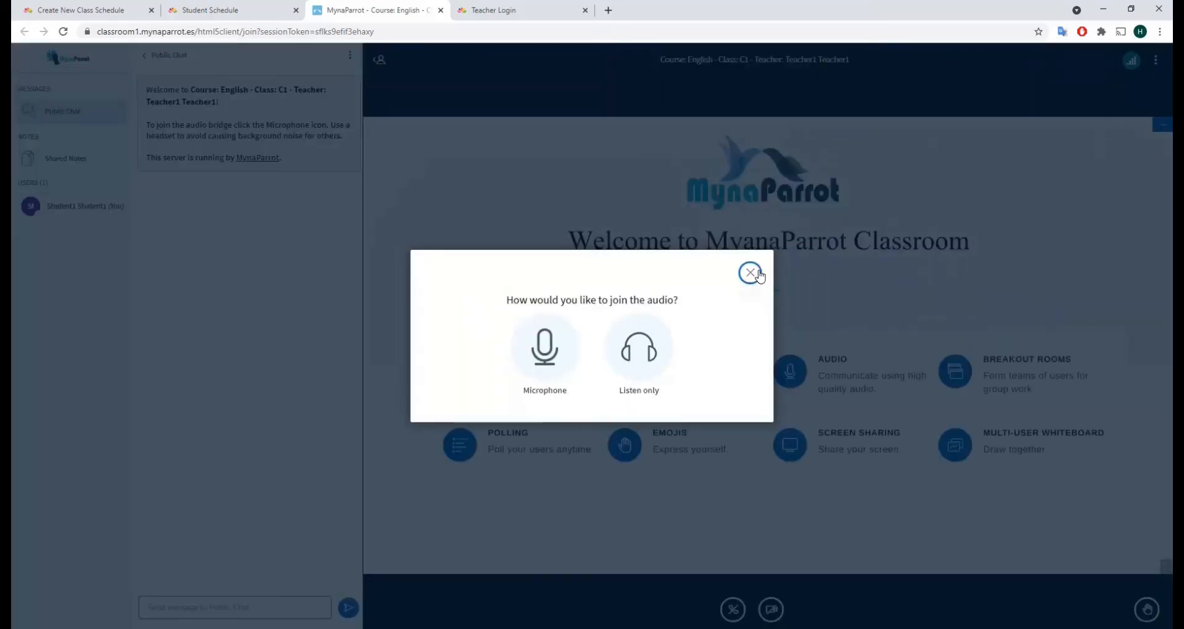
pyautogui.click(751, 273)
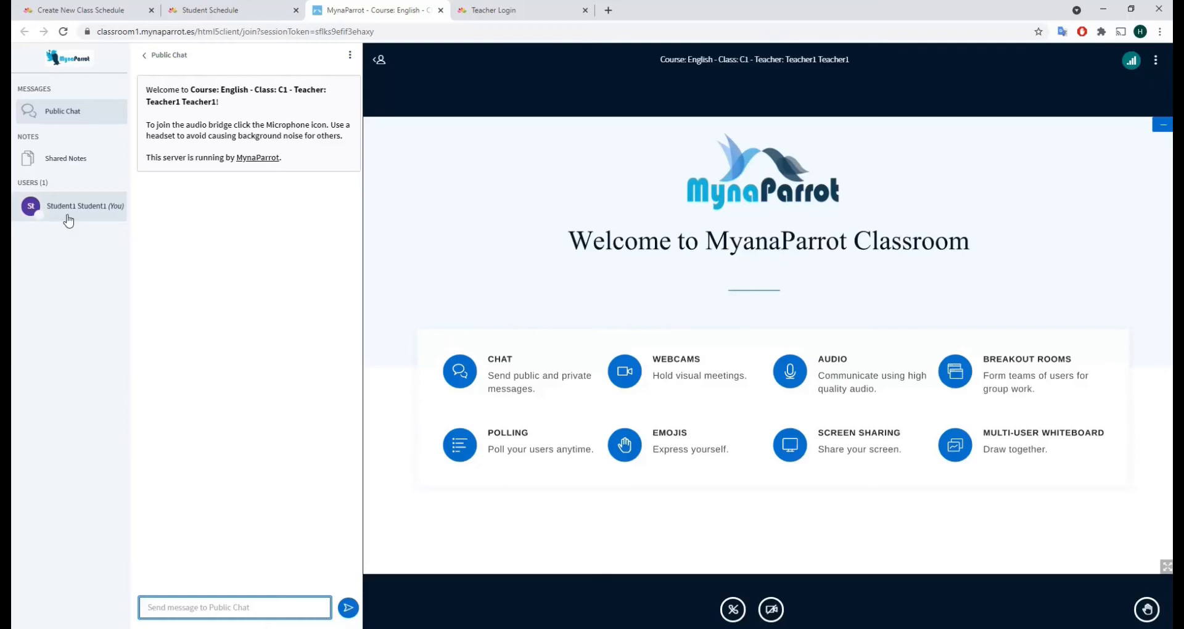
pyautogui.click(480, 11)
pyautogui.click(492, 280)
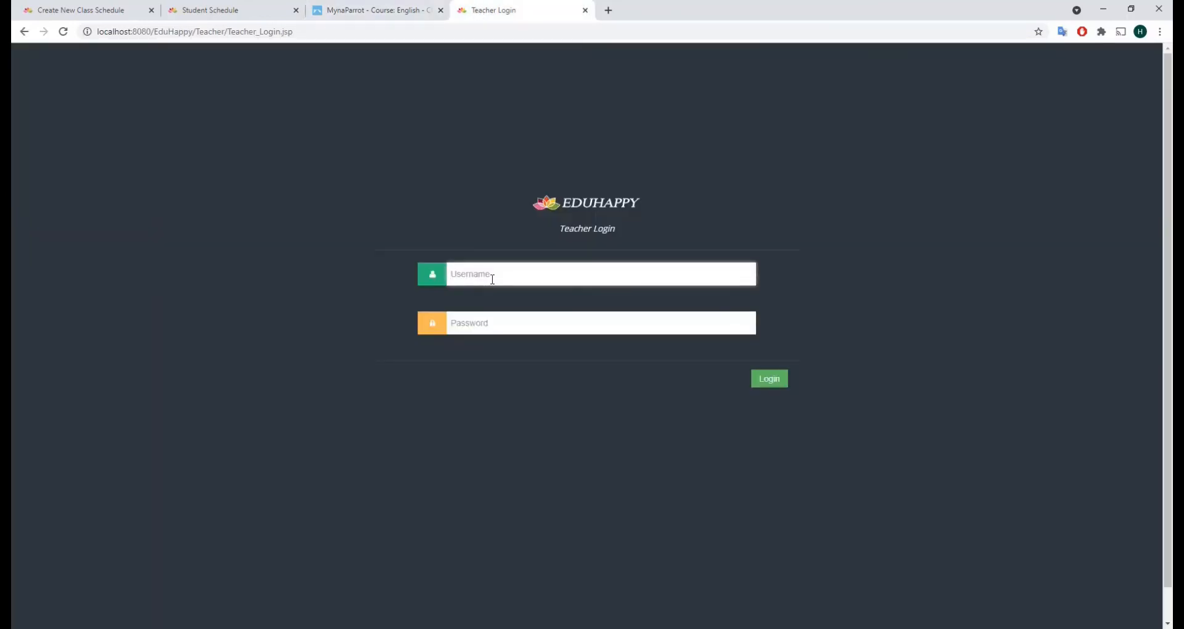
# Log in with the teacher account and password, then open My Schedule to see the G1/C1 English sessions
pyautogui.write('teacher')
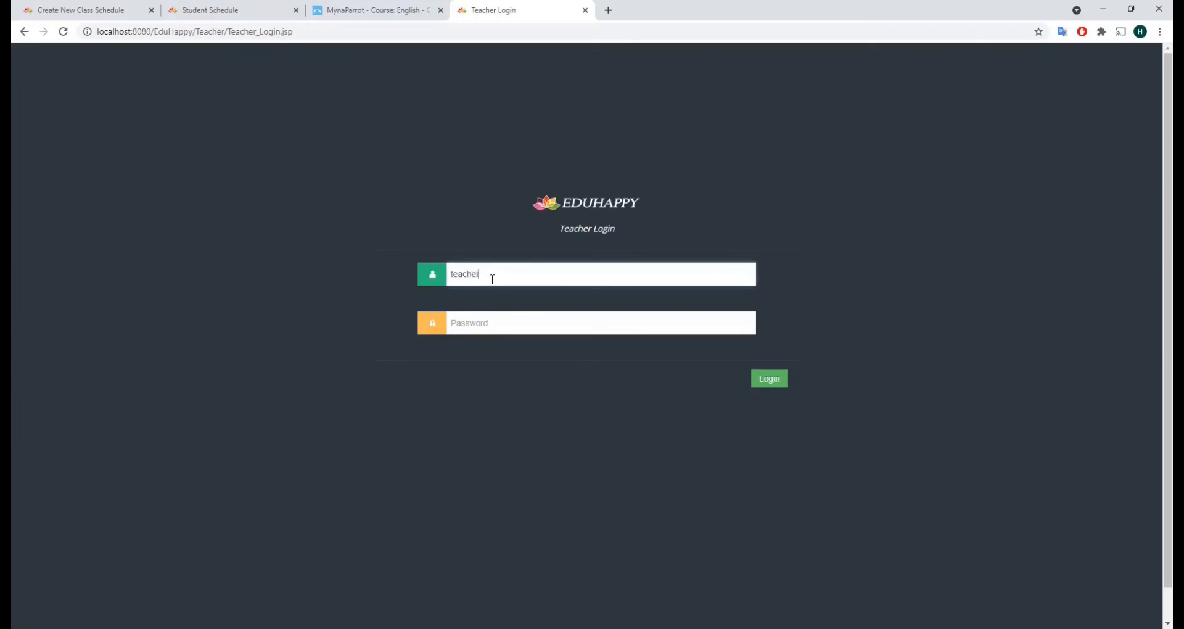
pyautogui.write('2021')
pyautogui.press('Tab')
pyautogui.write('1234')
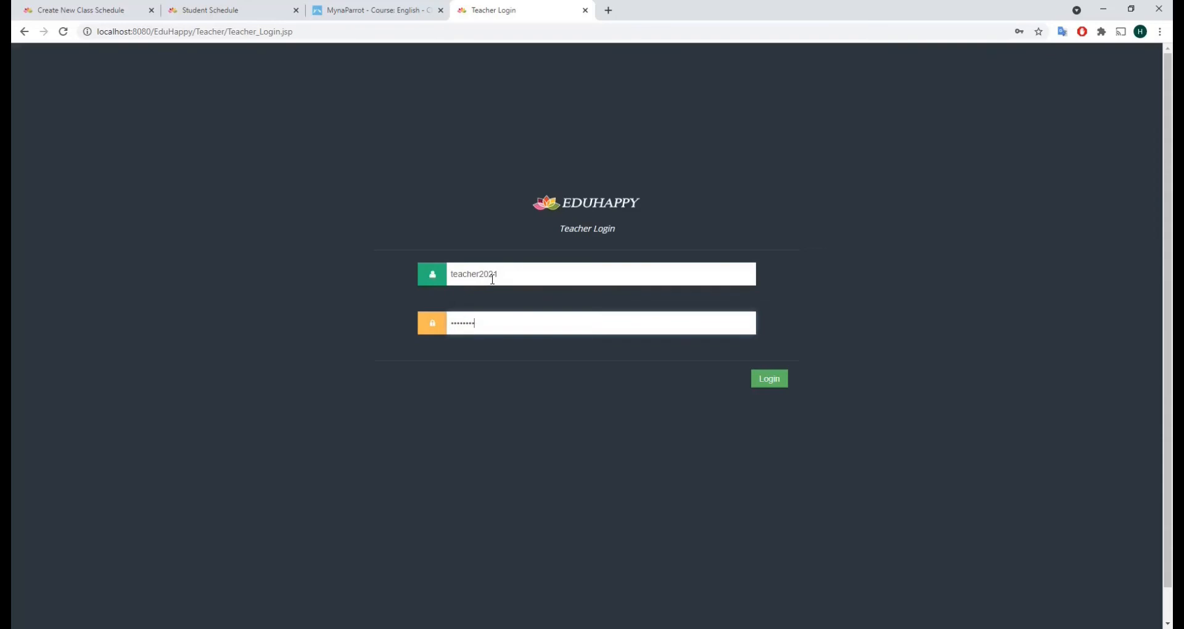
pyautogui.press('Return')
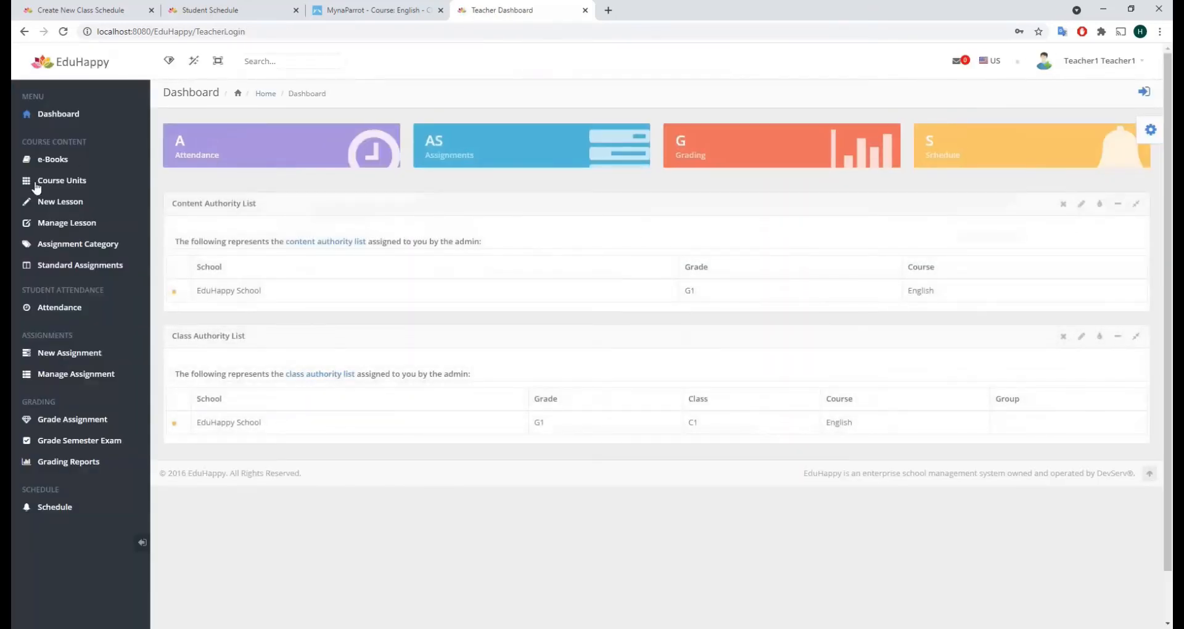
pyautogui.click(59, 512)
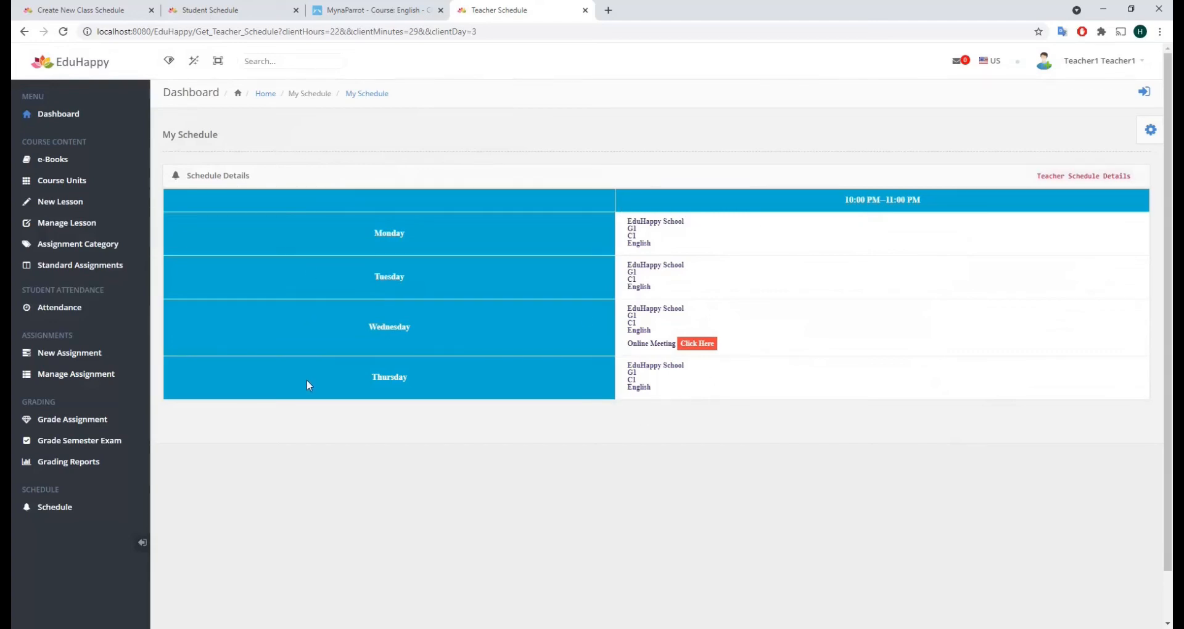
# Join Wednesday's English C1 meeting, dismiss the audio prompt, and advance to blank Slide 2
pyautogui.click(707, 347)
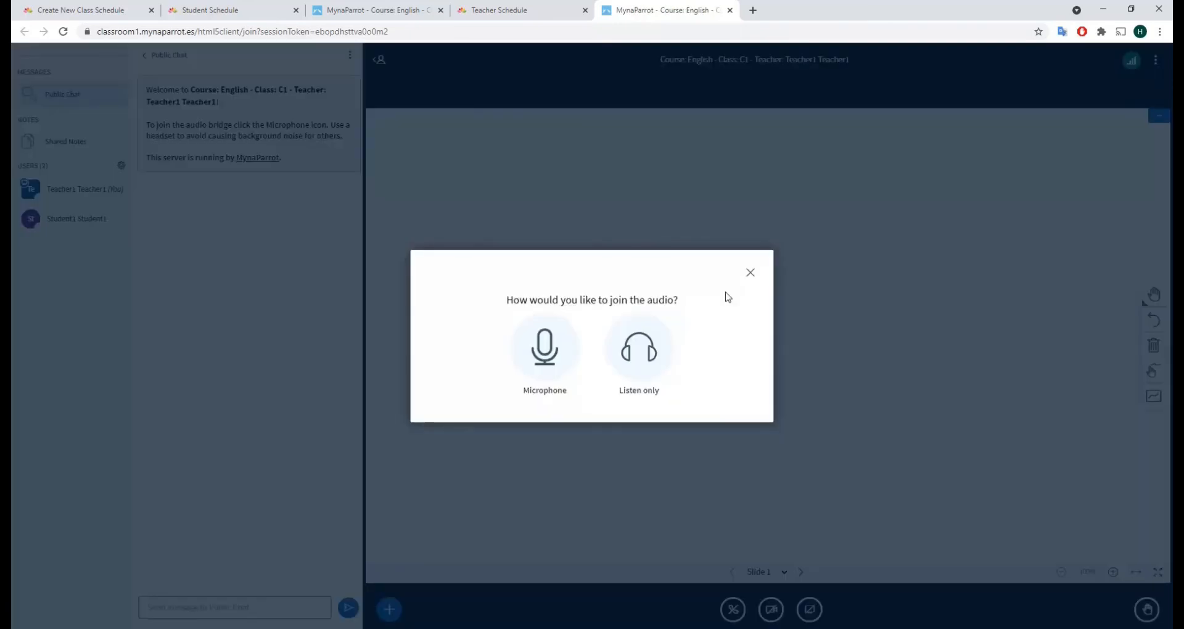
pyautogui.click(751, 272)
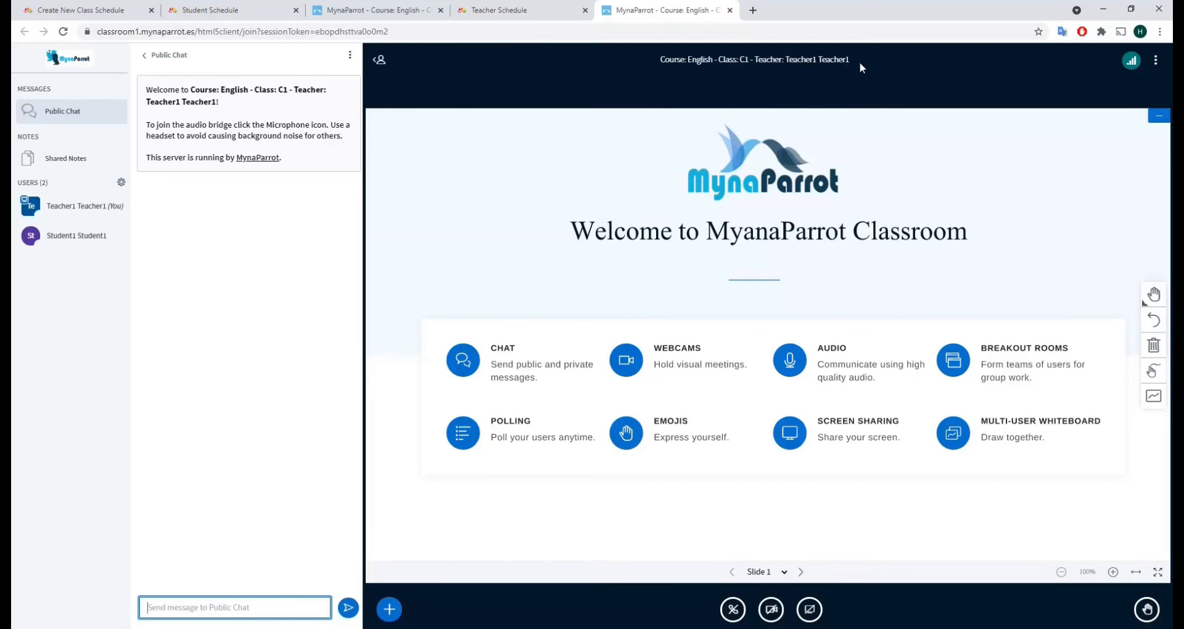
pyautogui.click(800, 573)
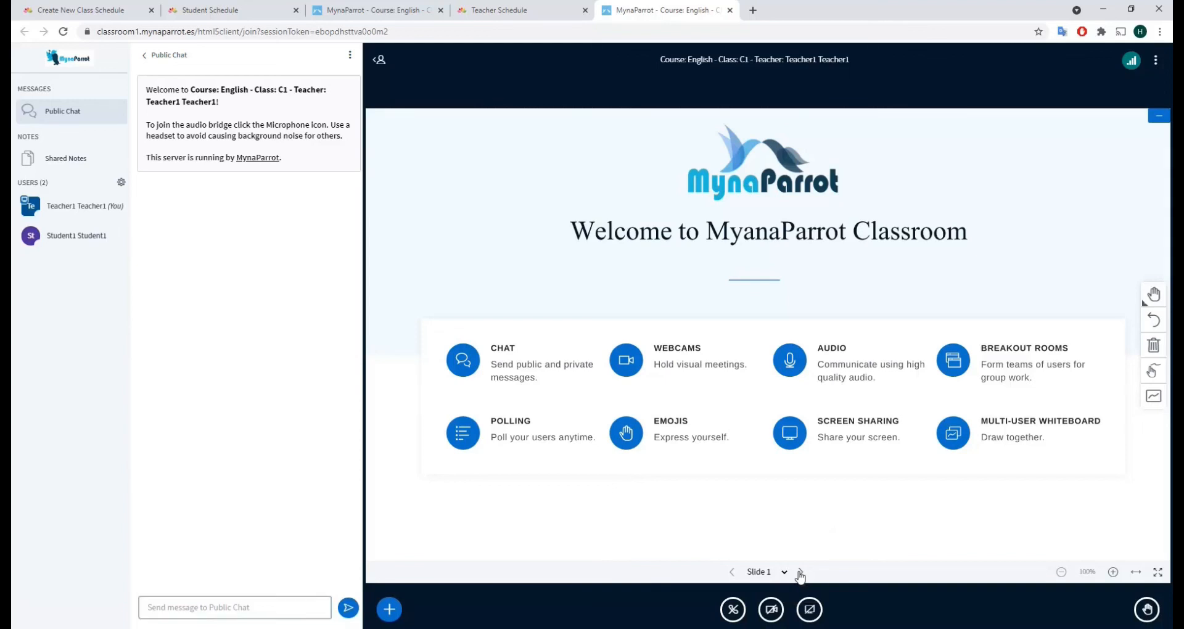
# Select the whiteboard Text tool and enable the Multi-user whiteboard for all participants
pyautogui.click(1152, 296)
pyautogui.click(971, 293)
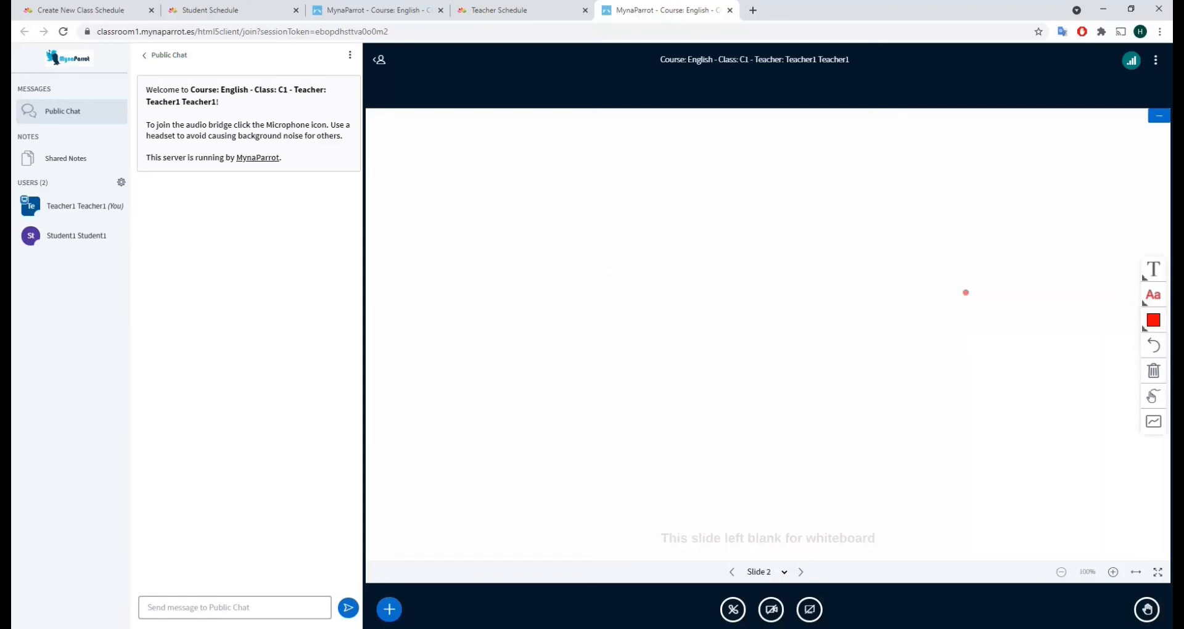
pyautogui.moveTo(606, 279); pyautogui.dragTo(776, 338)
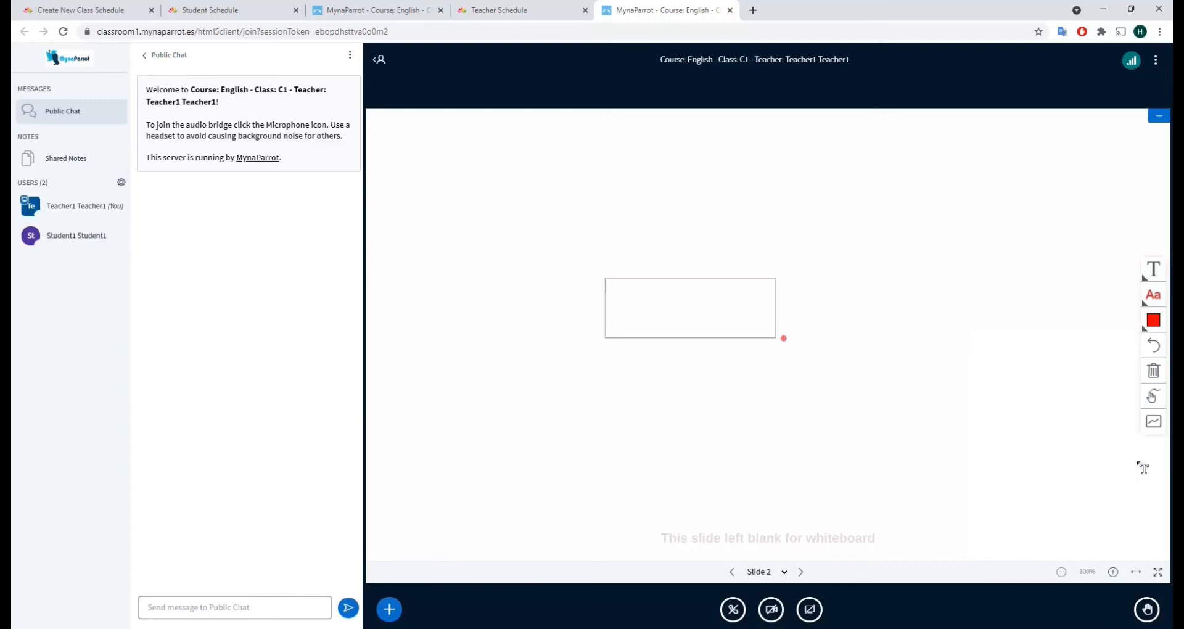
pyautogui.click(1152, 430)
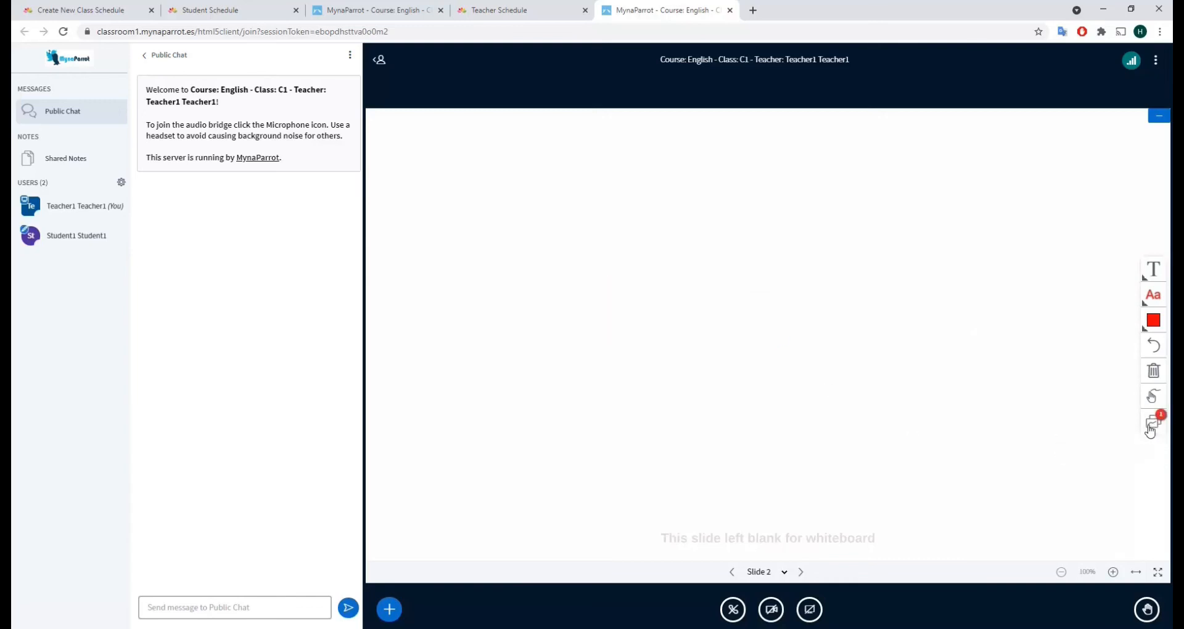
# Write 'virtual classroom testing' in a text box on the slide, then switch to the student's view
pyautogui.click(1144, 275)
pyautogui.moveTo(592, 279); pyautogui.dragTo(827, 320)
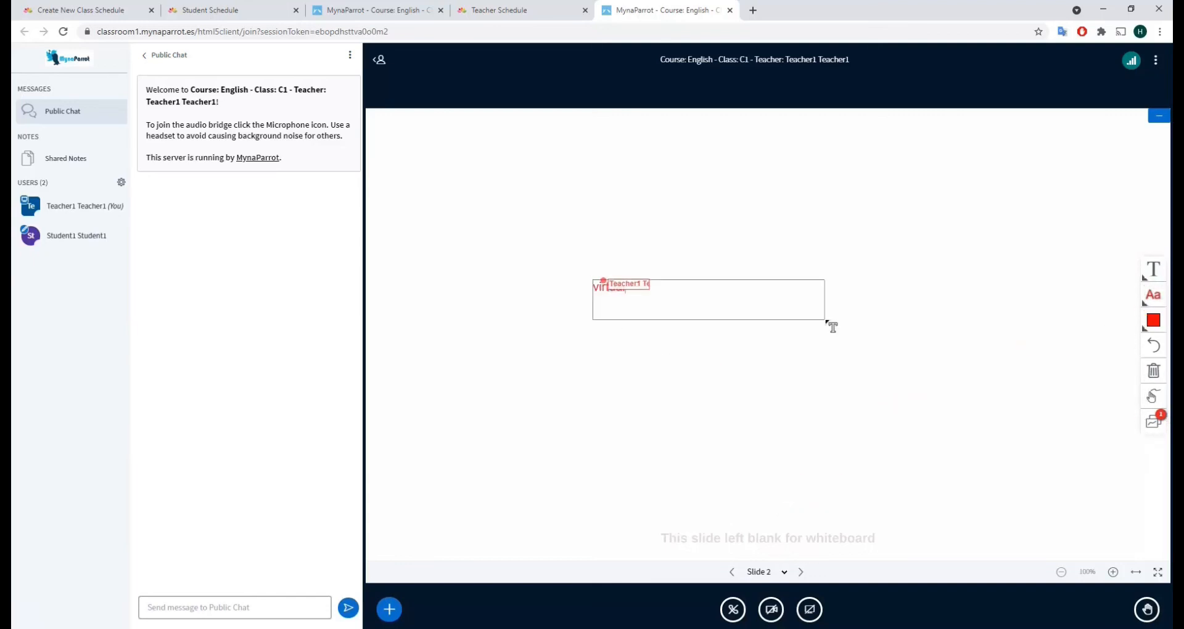
pyautogui.write('virtual classroom testing')
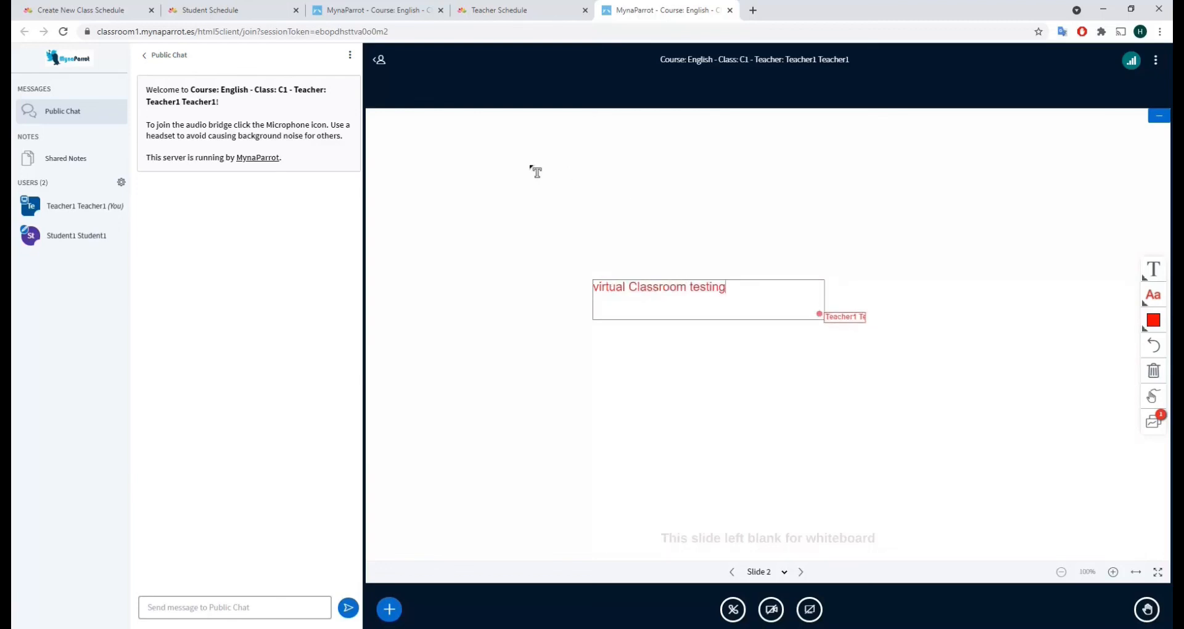
pyautogui.click(375, 8)
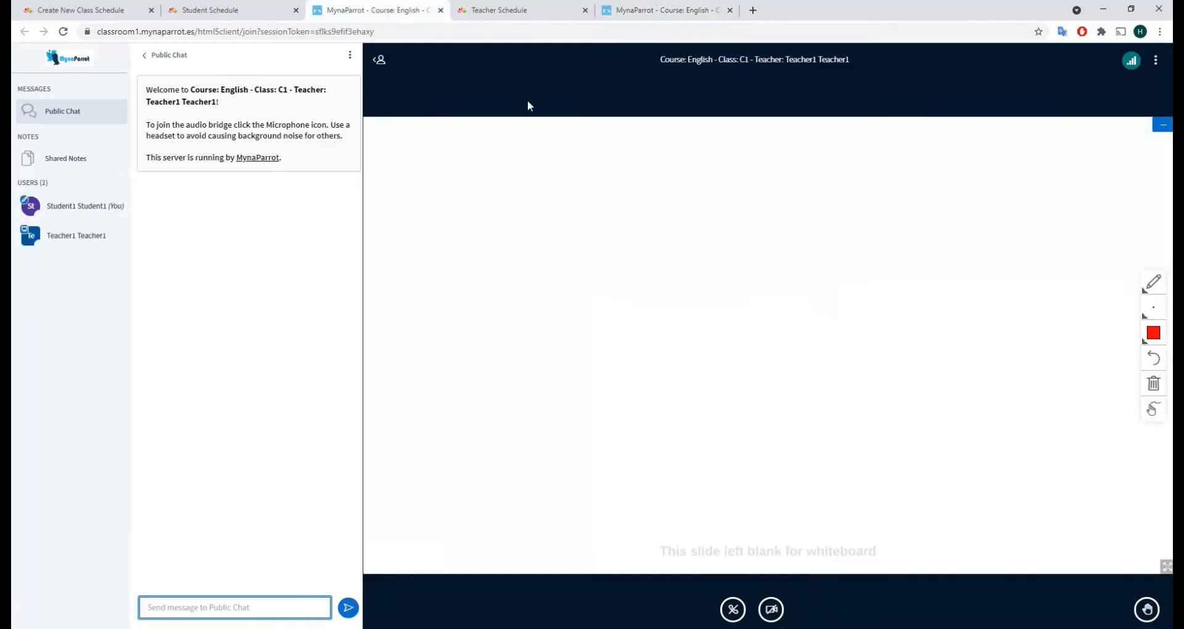
# Draw a red pencil line below the test text and commit 'virtual Classroom testing'
pyautogui.click(762, 200)
pyautogui.click(736, 291)
pyautogui.click(644, 8)
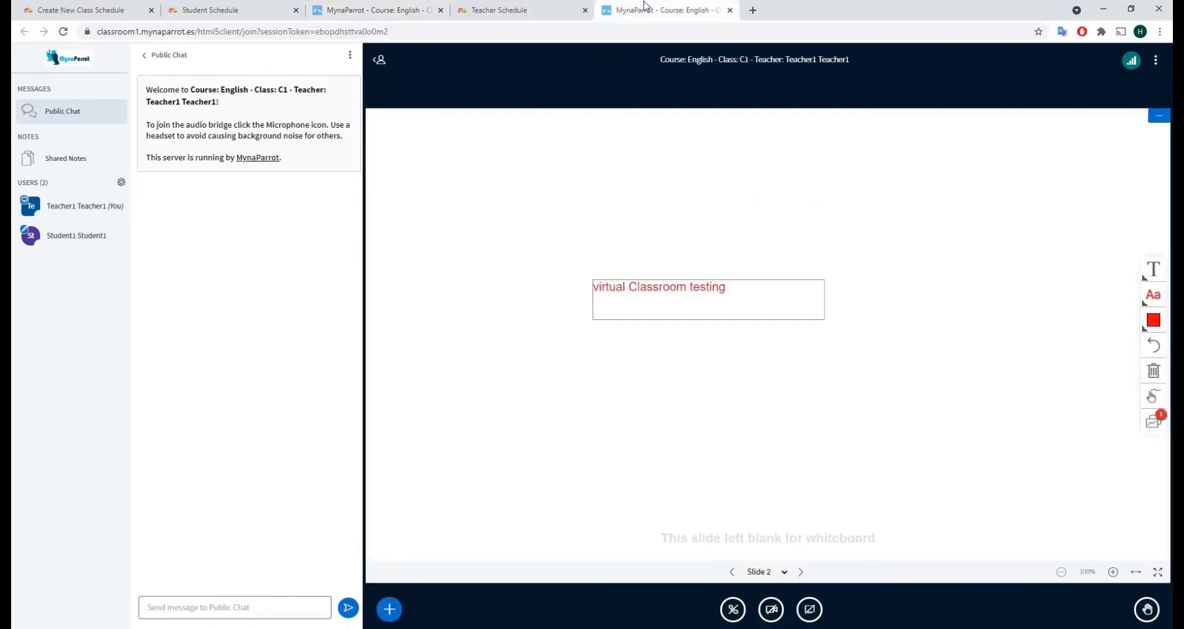
pyautogui.click(375, 9)
pyautogui.moveTo(636, 294); pyautogui.dragTo(694, 377)
pyautogui.click(746, 330)
pyautogui.click(553, 245)
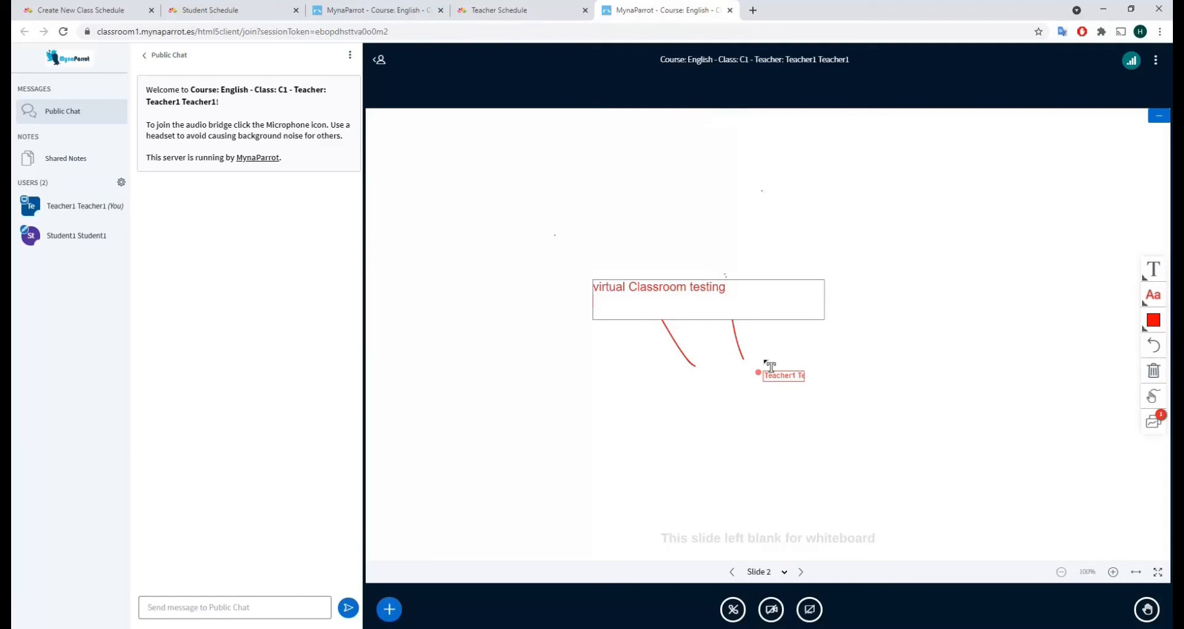
pyautogui.click(584, 366)
pyautogui.click(370, 10)
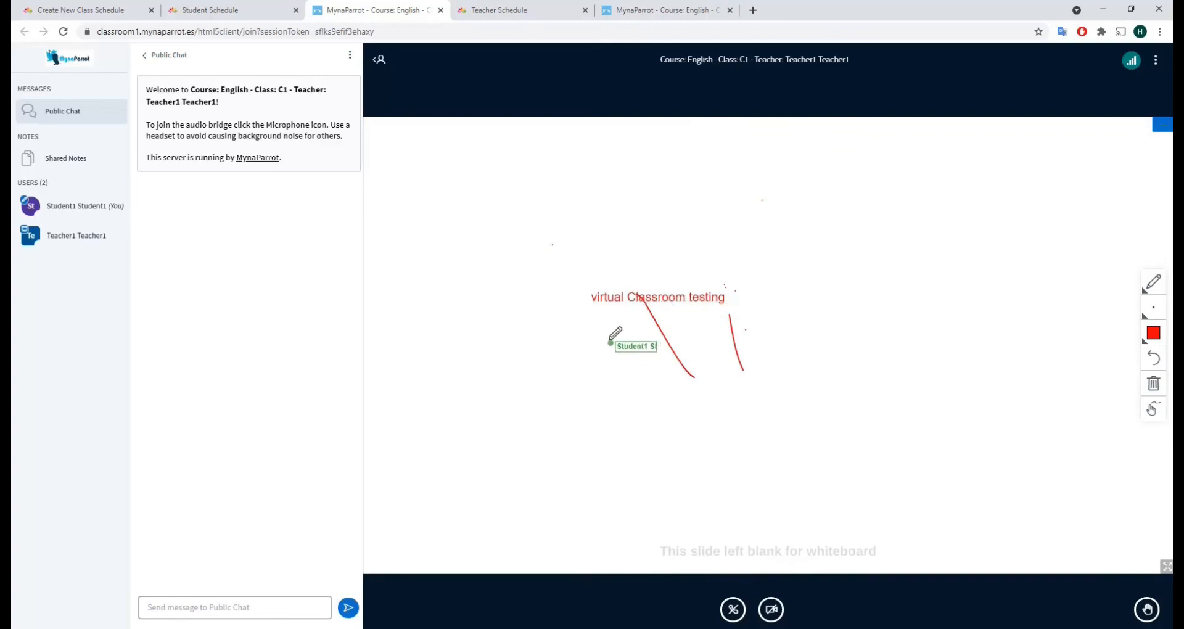
# As the student, draw a red zigzag and add 'Hello teacher' text beneath it
pyautogui.moveTo(611, 341)
pyautogui.mouseDown()
pyautogui.moveTo(634, 363)
pyautogui.moveTo(741, 370)
pyautogui.mouseUp()
pyautogui.click(1152, 282)
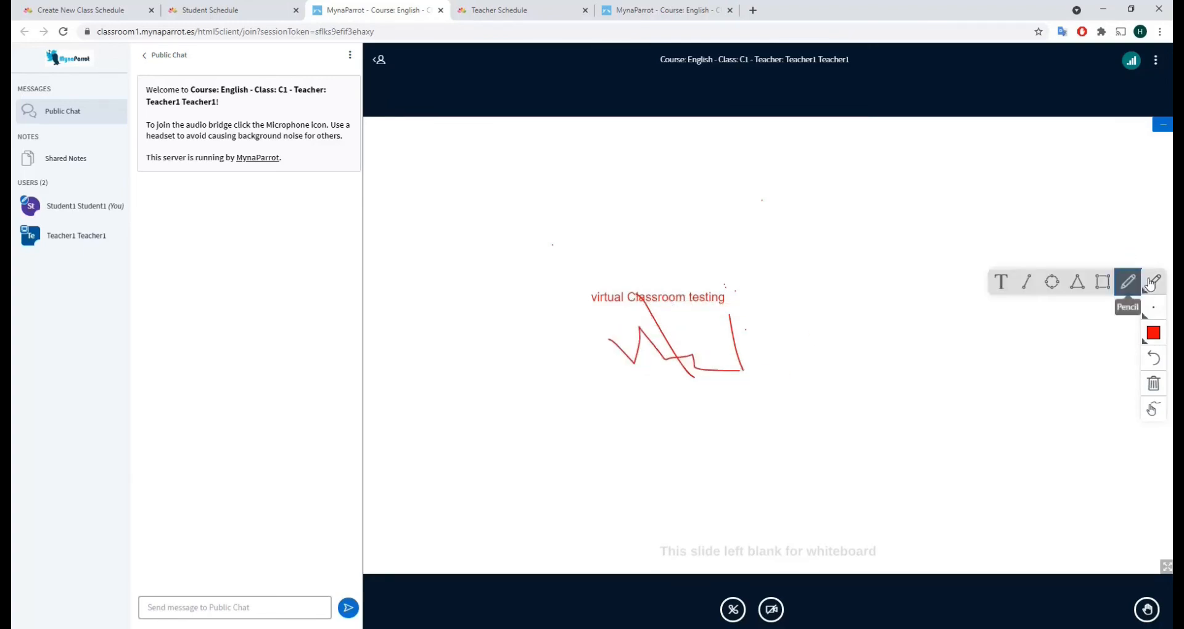
pyautogui.click(1004, 281)
pyautogui.click(778, 415)
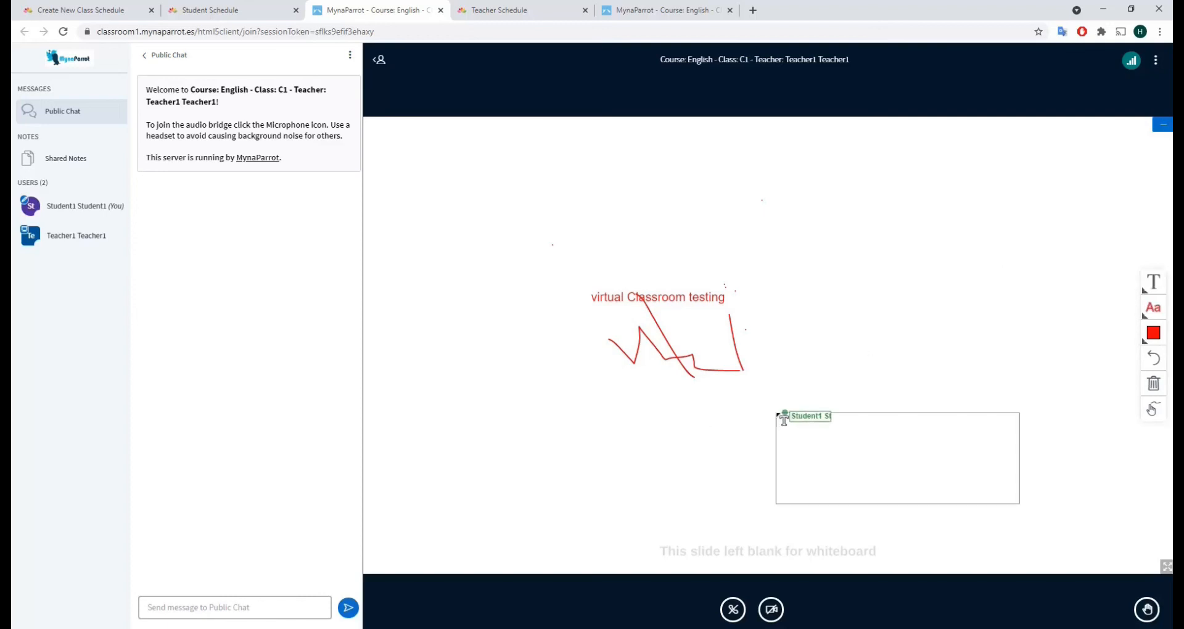
pyautogui.write('Tes')
pyautogui.write('llo teacher')
pyautogui.click(696, 429)
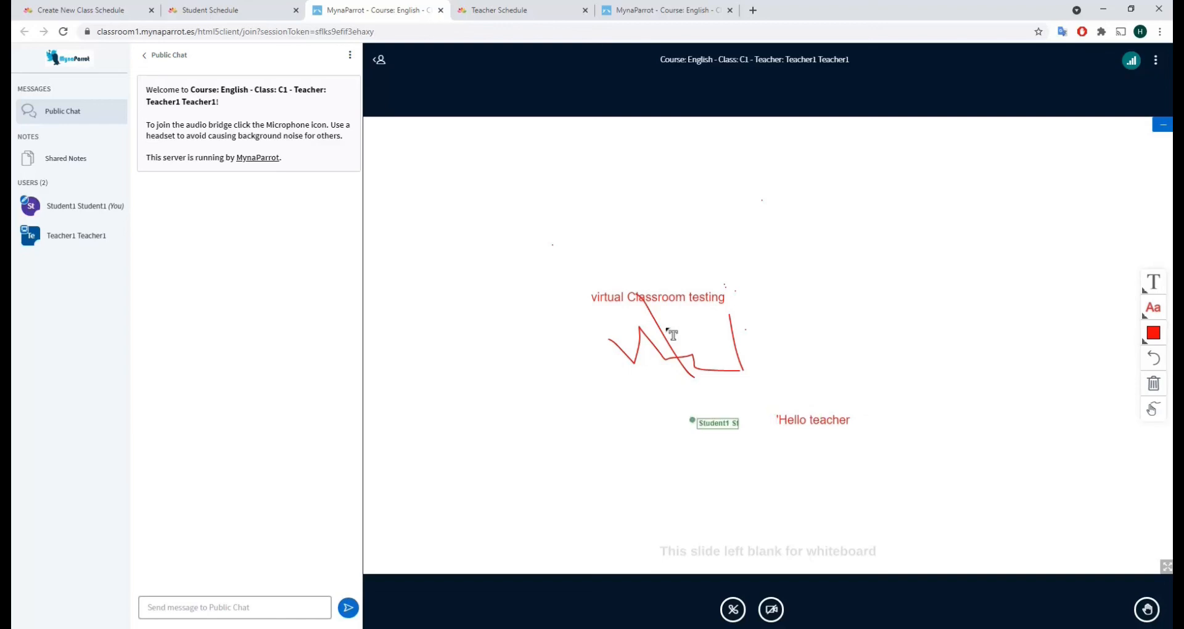
pyautogui.click(652, 16)
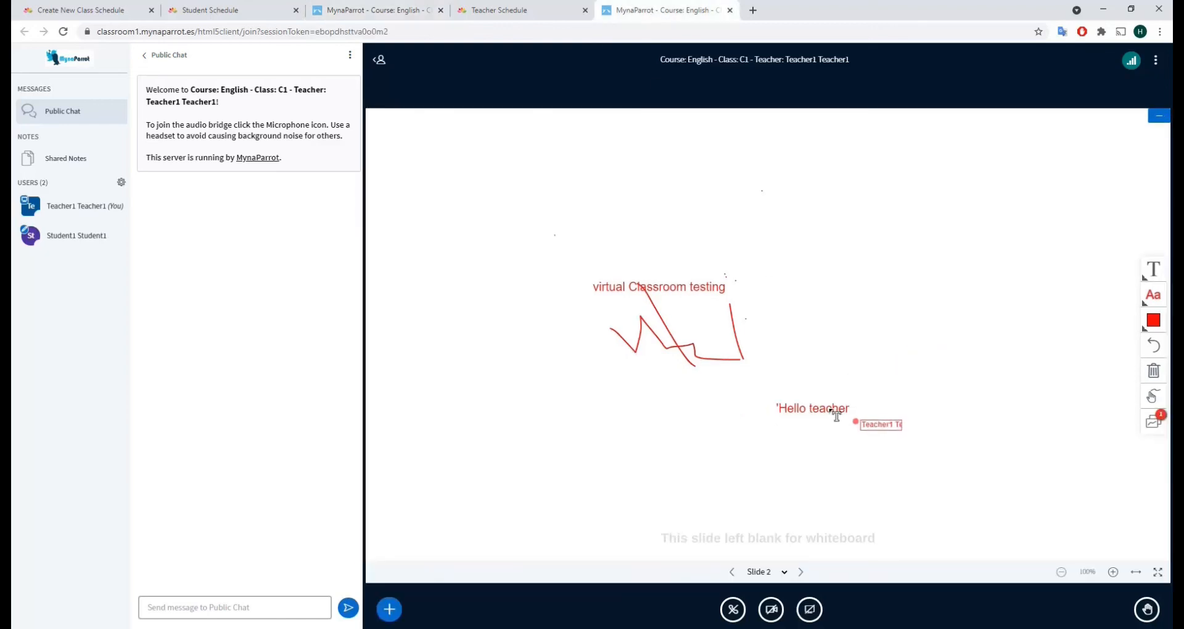
# As the teacher, add a 'well Done' text box below 'Hello teacher'
pyautogui.click(643, 434)
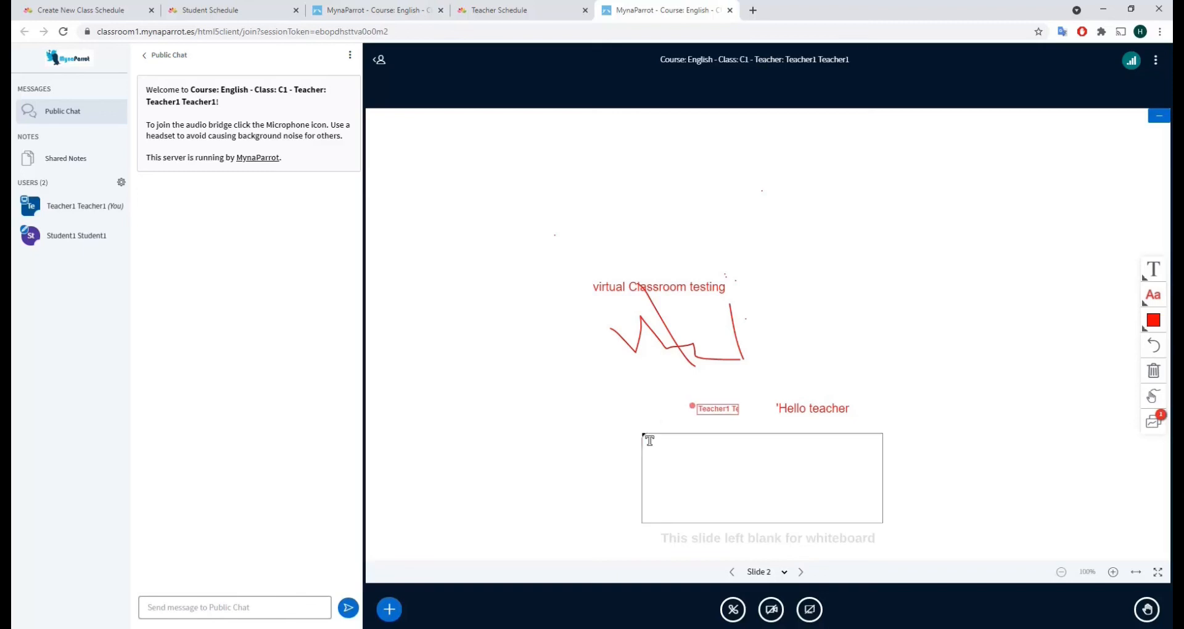
pyautogui.click(660, 447)
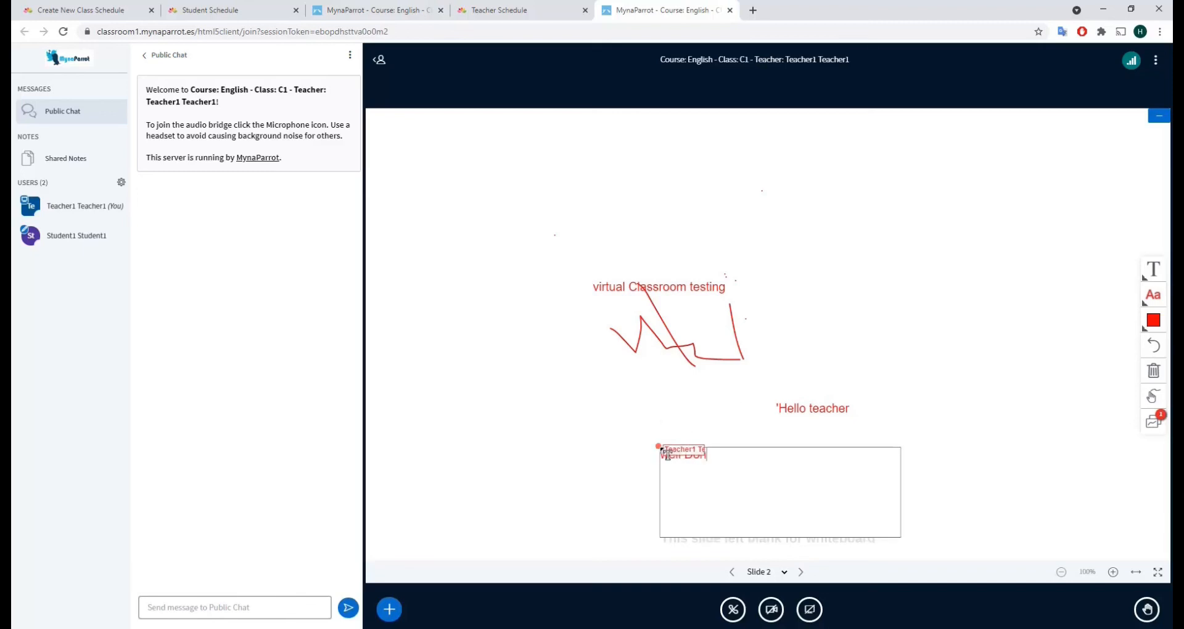
pyautogui.click(621, 413)
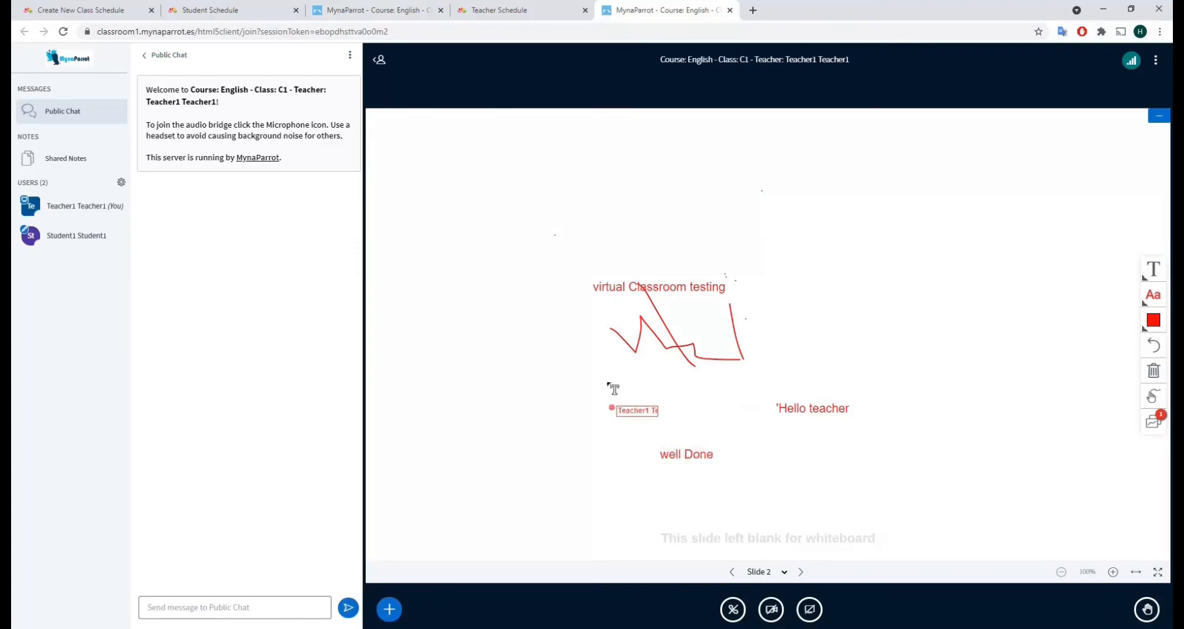
pyautogui.click(379, 11)
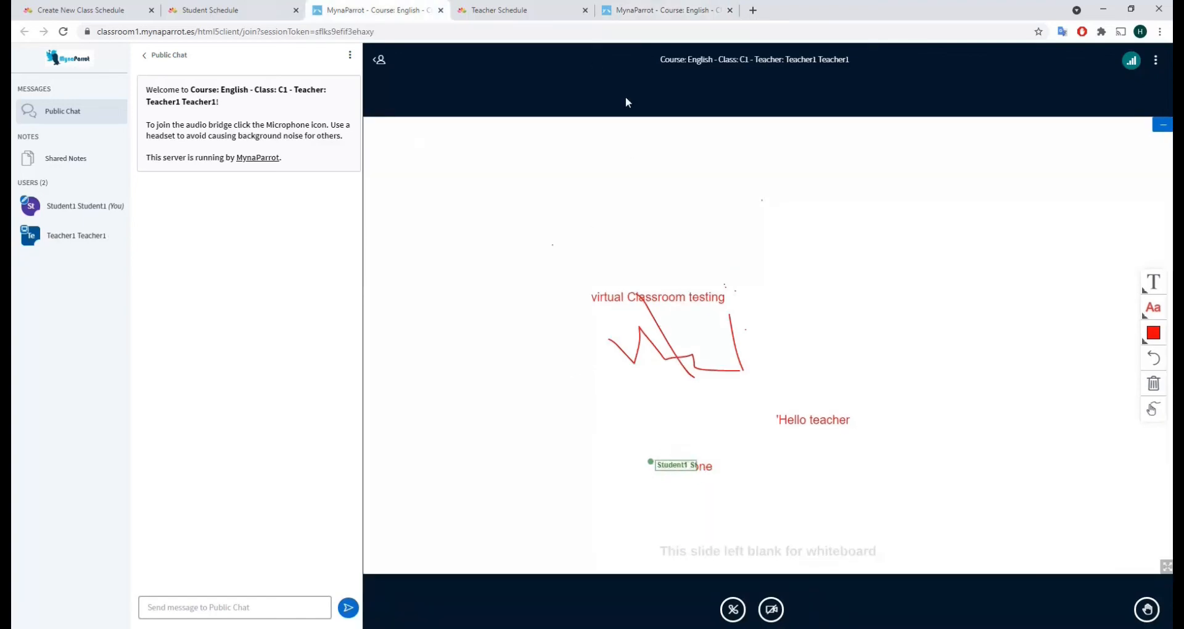
# In the teacher's classroom, open the USERS gear menu with mute-all, lock-viewers and breakout-room options
pyautogui.click(654, 10)
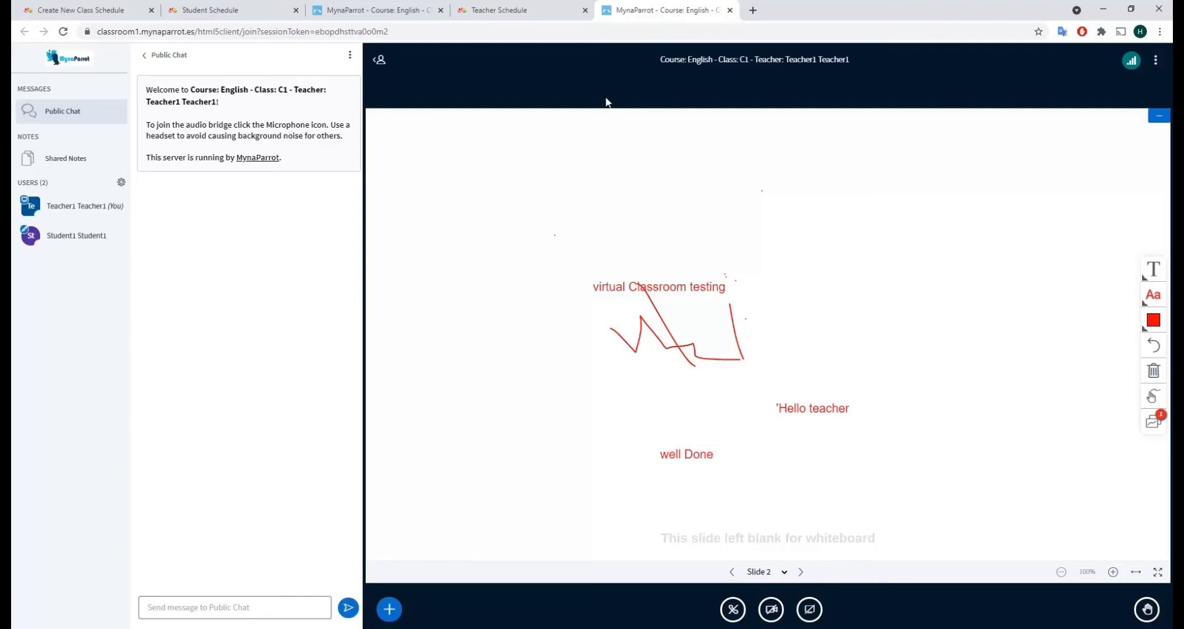
pyautogui.click(121, 184)
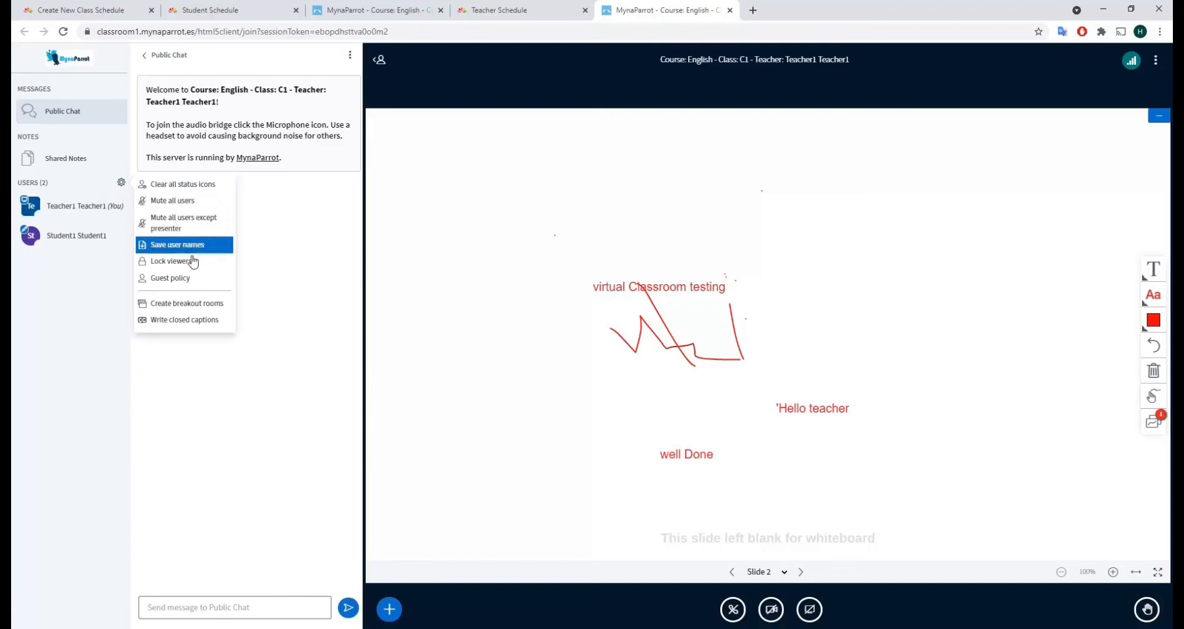
# Check the student's action menu and the + presentation actions, then return to EduHappy's Manage Schedule
pyautogui.click(97, 240)
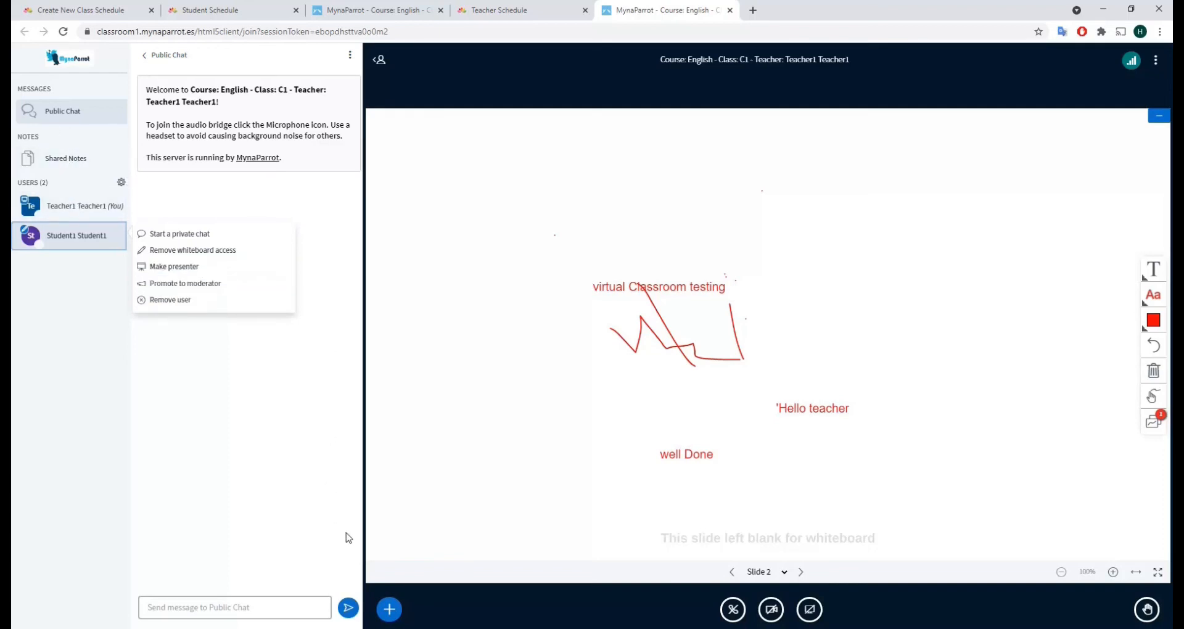
pyautogui.click(385, 609)
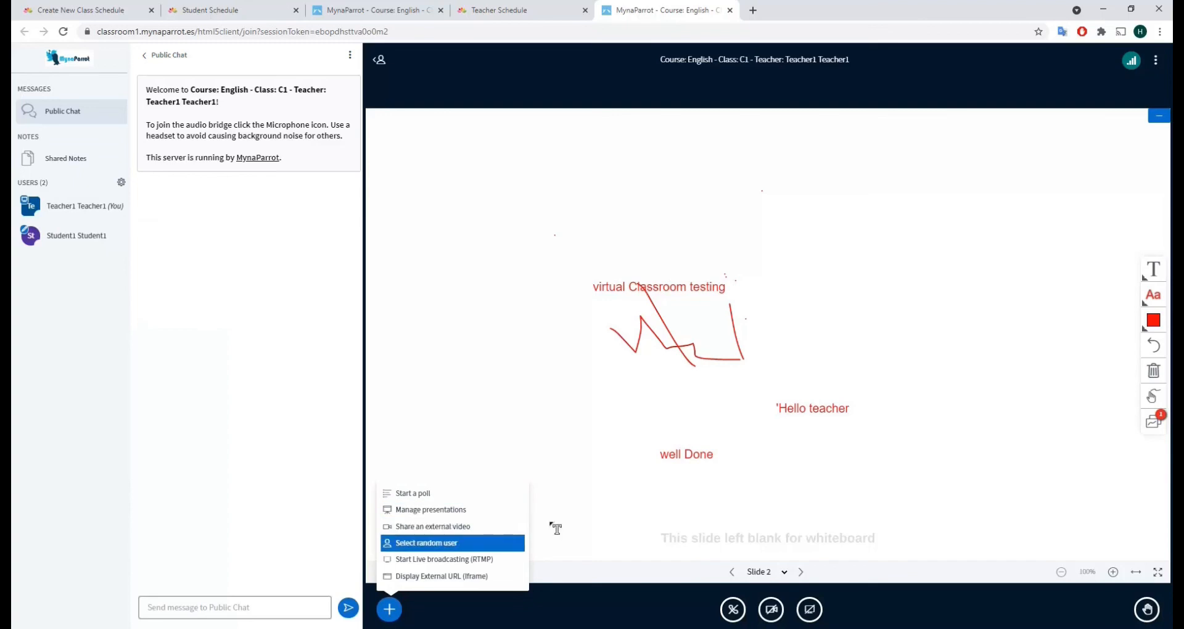
pyautogui.click(883, 346)
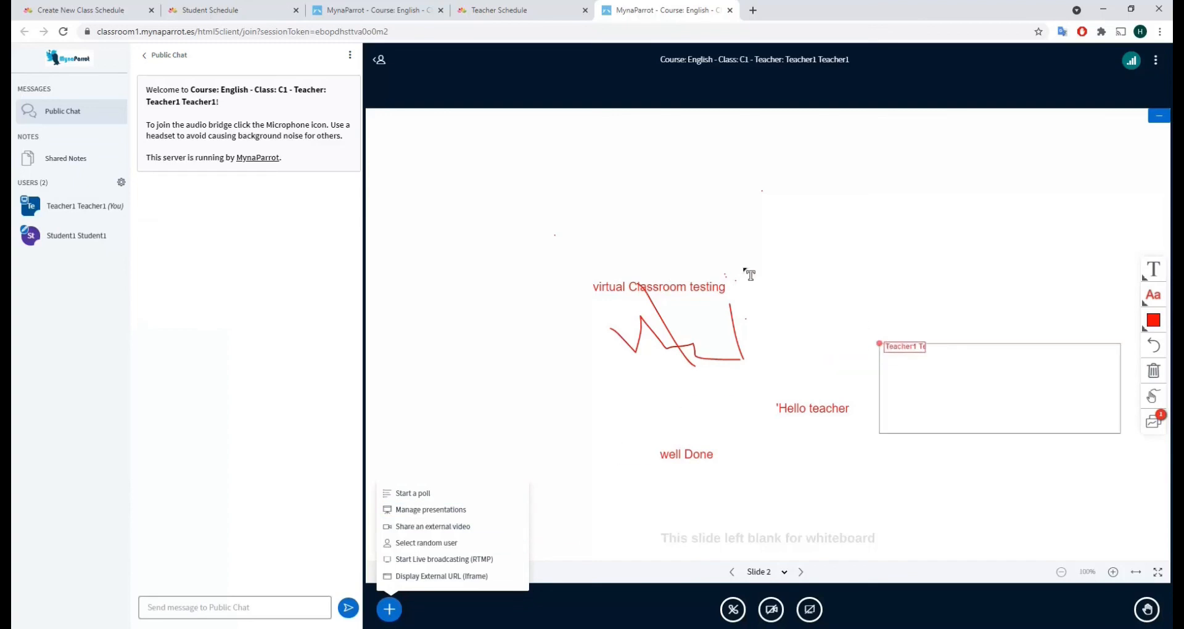
pyautogui.click(88, 11)
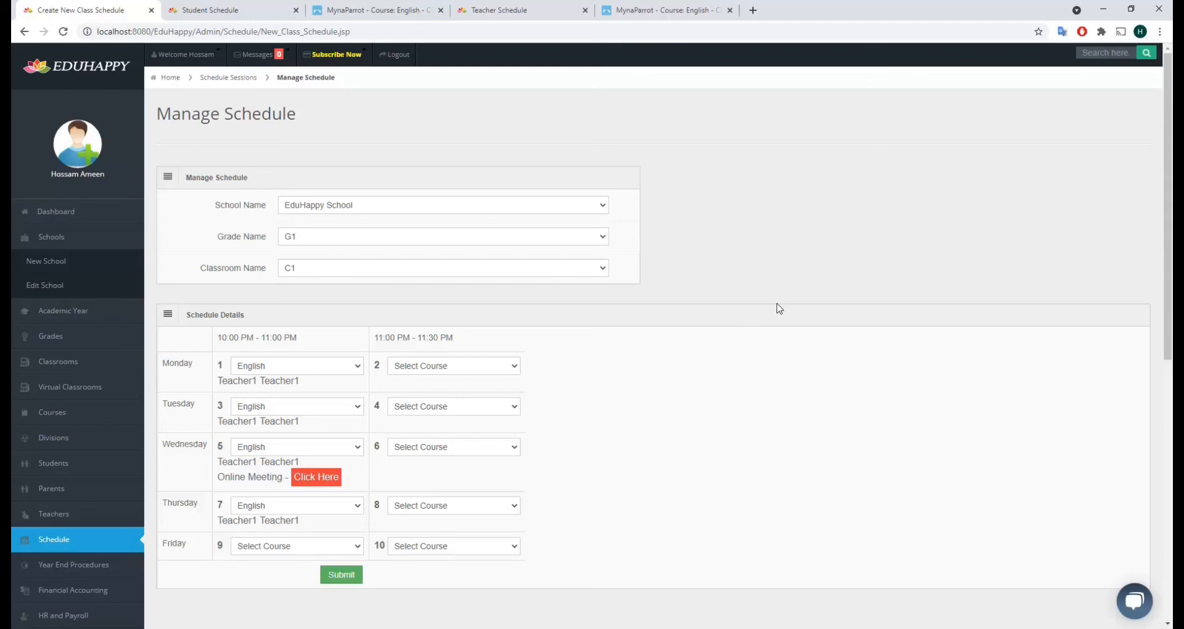